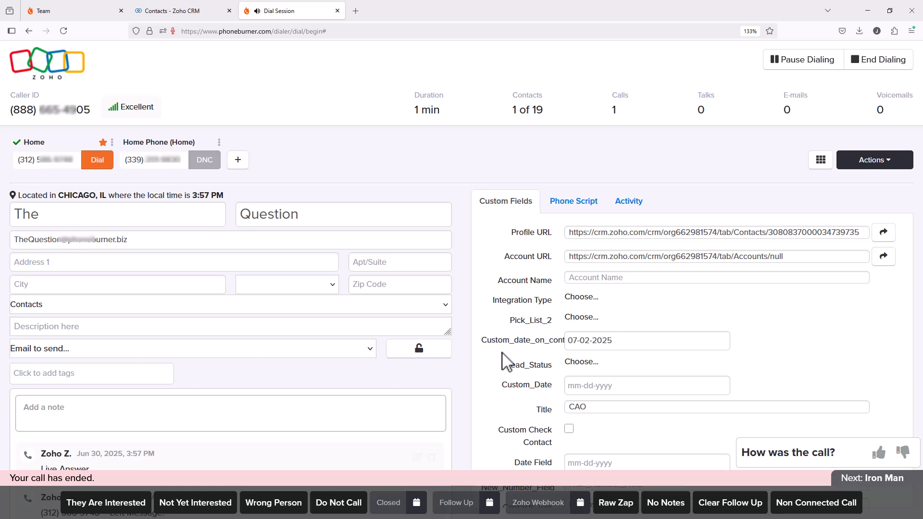
# - Set the contact's Custom_date_on_contacts field to 07-09-2025 in the dial session
pyautogui.click(620, 343)
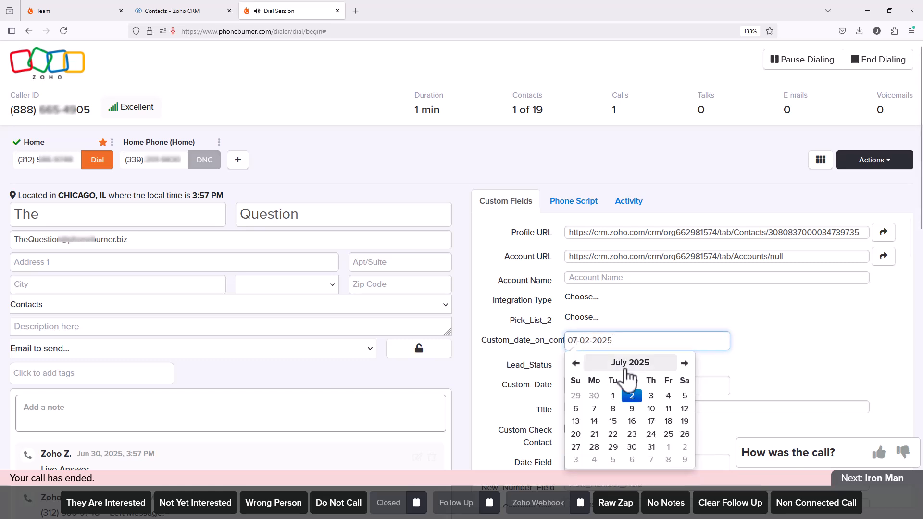
pyautogui.click(631, 409)
pyautogui.click(777, 351)
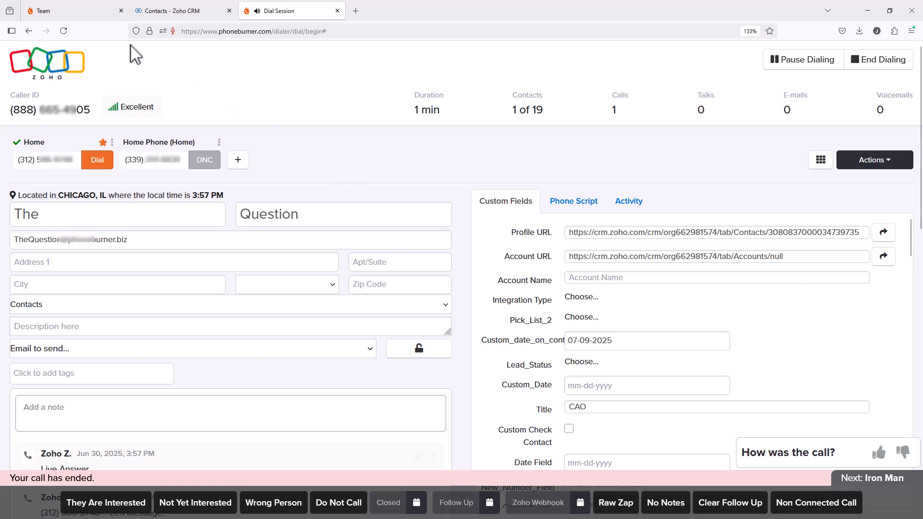
# - Open the Zoho field synching settings from the account's integrations
pyautogui.click(89, 12)
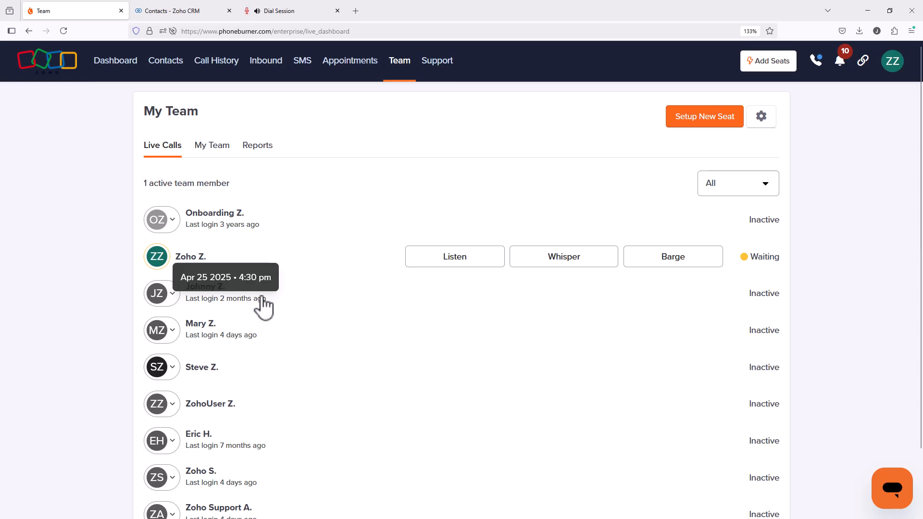
pyautogui.click(889, 65)
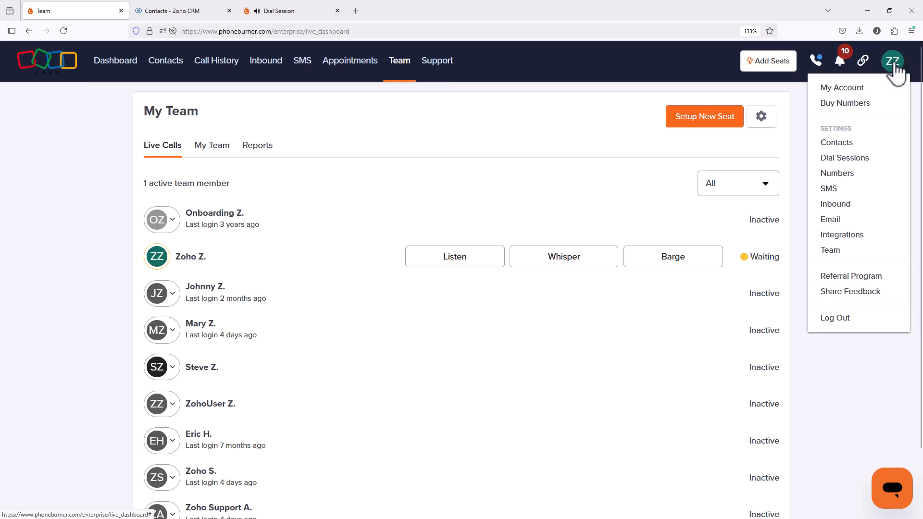
pyautogui.click(841, 236)
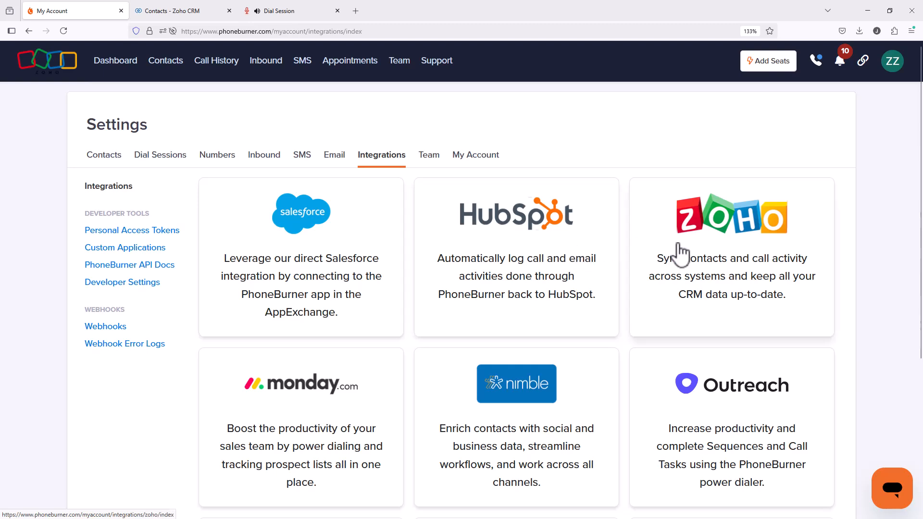
pyautogui.click(712, 241)
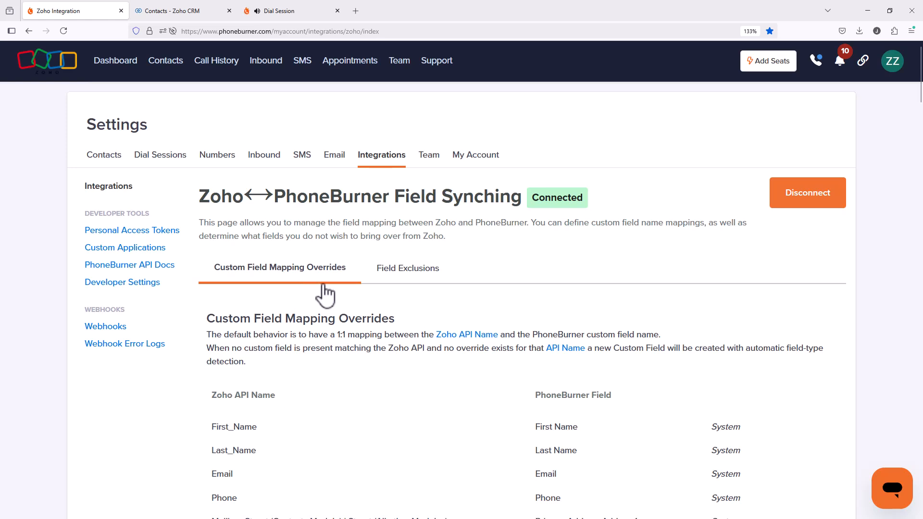
# - Review the custom field mapping overrides, comparing Zoho API names with their PhoneBurner fields and mapping types
pyautogui.scroll(-2, 480, 315)
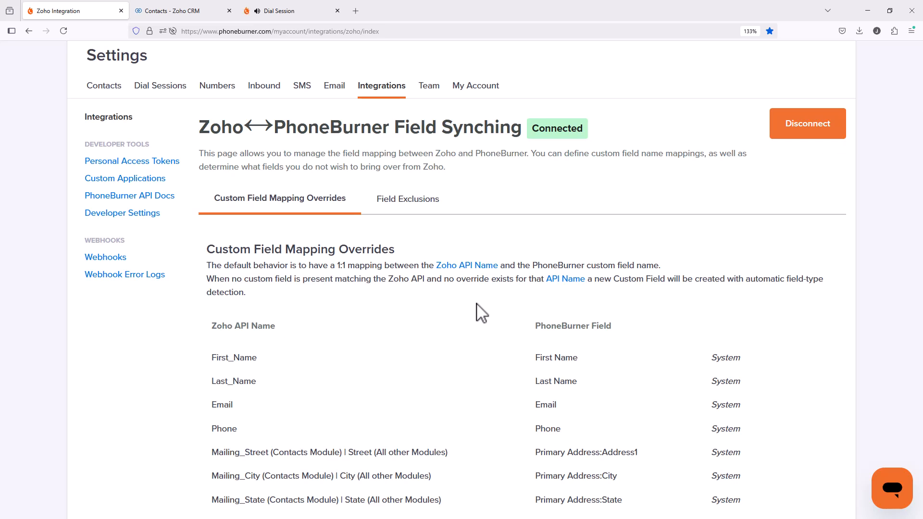
pyautogui.scroll(-10, 425, 312)
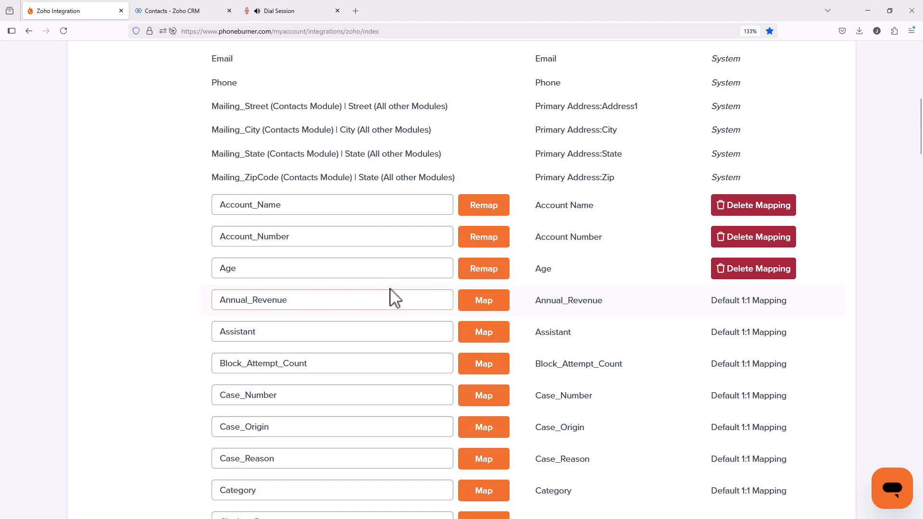
pyautogui.scroll(-2, 392, 295)
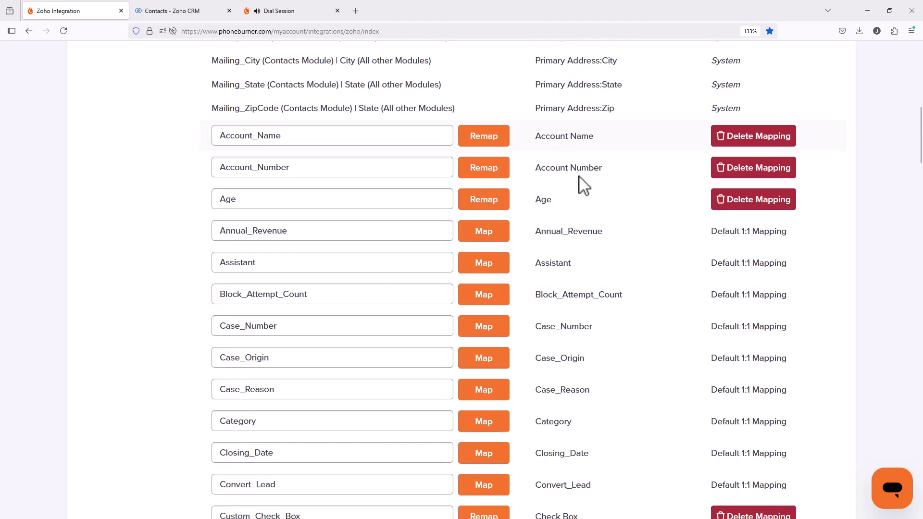
pyautogui.scroll(-12, 579, 198)
pyautogui.scroll(-20, 566, 207)
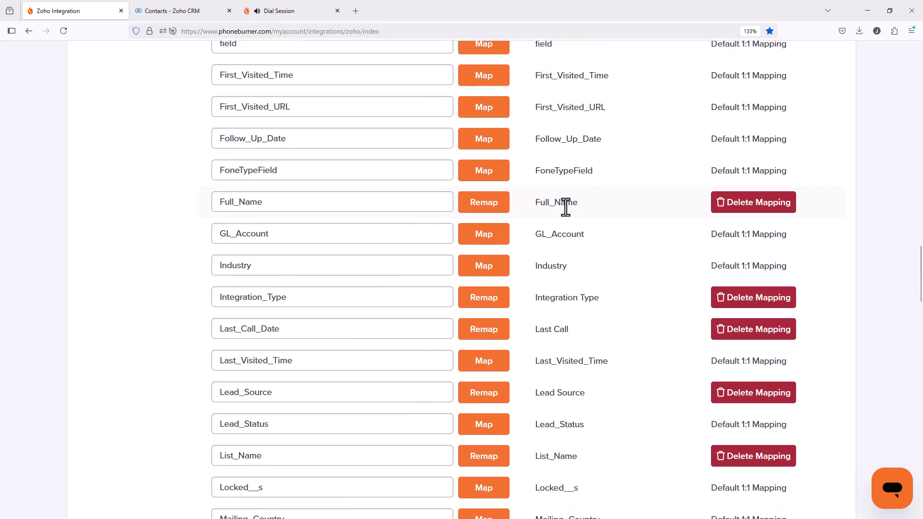
pyautogui.scroll(-20, 565, 221)
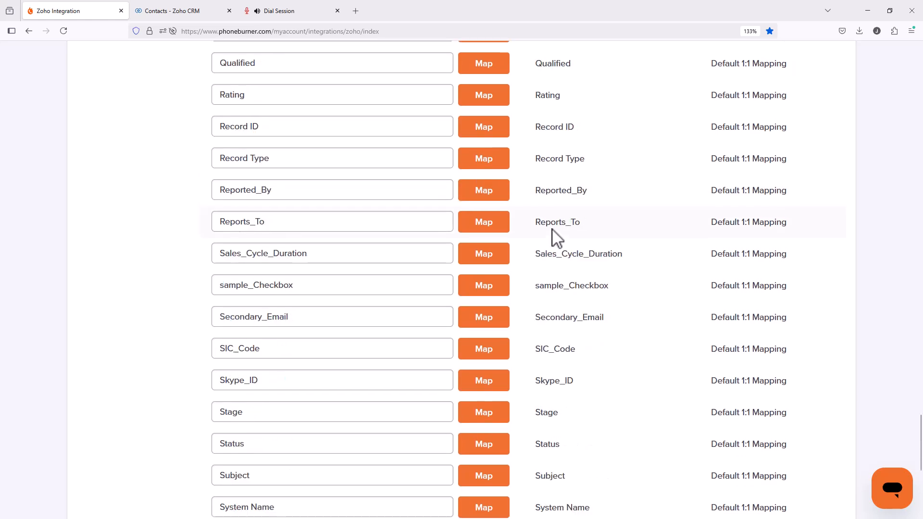
pyautogui.scroll(13, 548, 231)
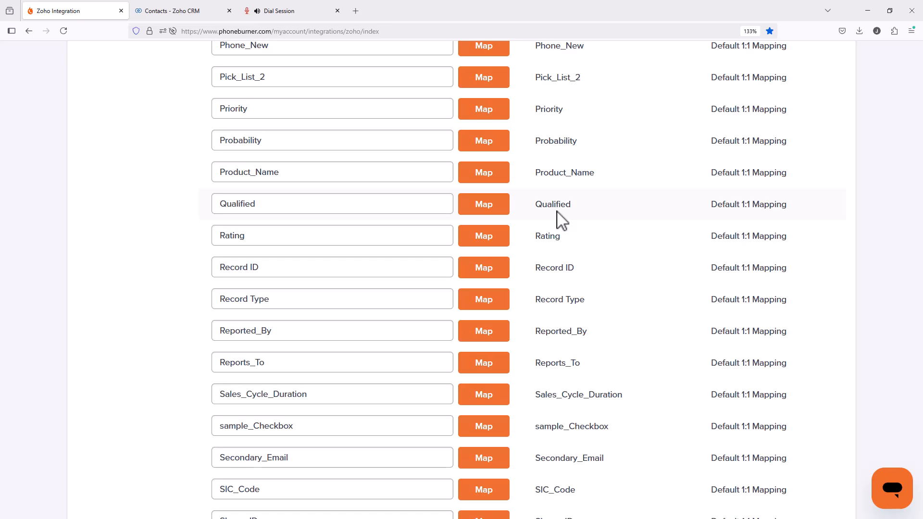
pyautogui.scroll(15, 560, 219)
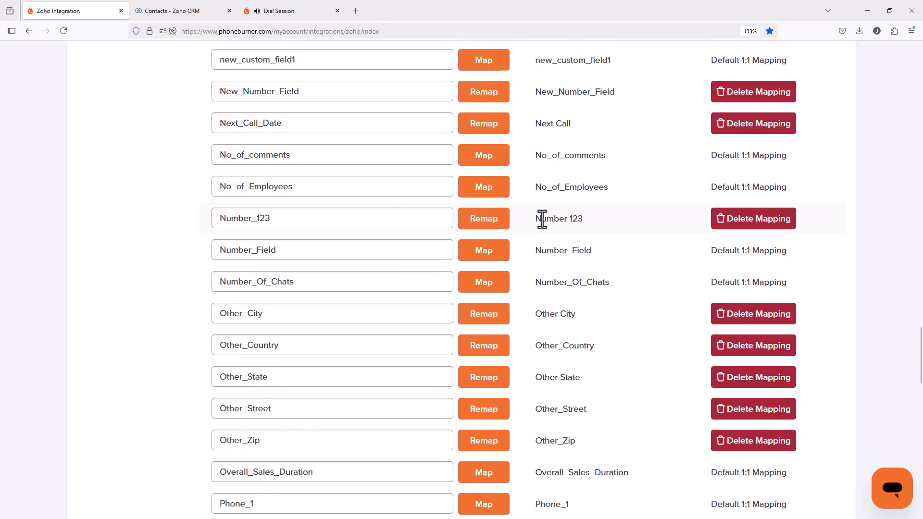
pyautogui.scroll(20, 541, 220)
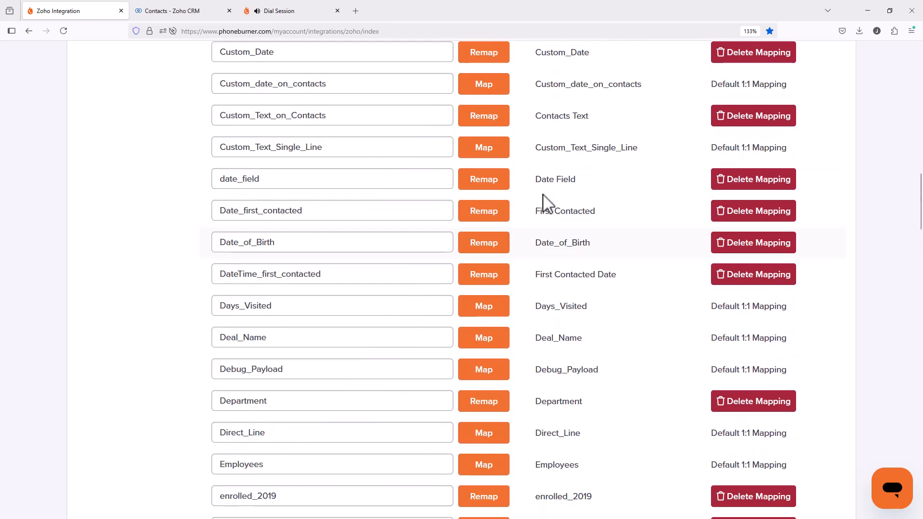
pyautogui.scroll(17, 544, 202)
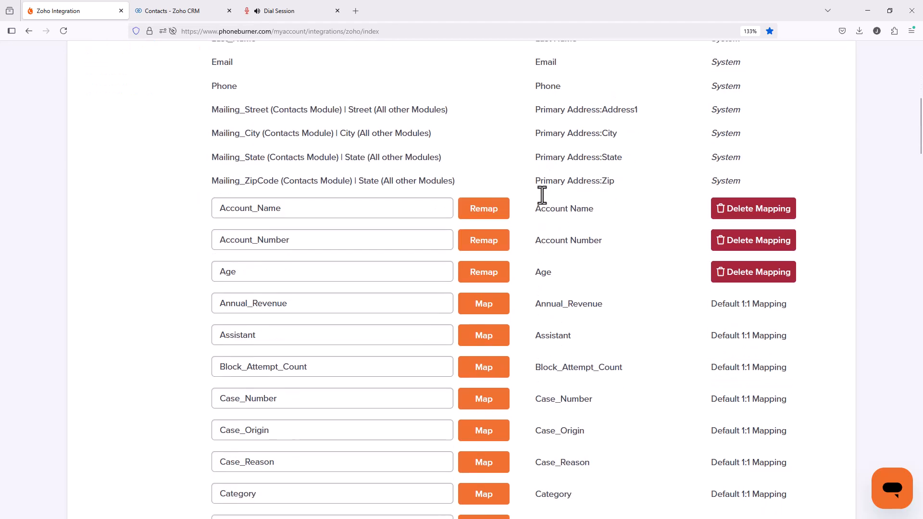
pyautogui.scroll(-3, 542, 195)
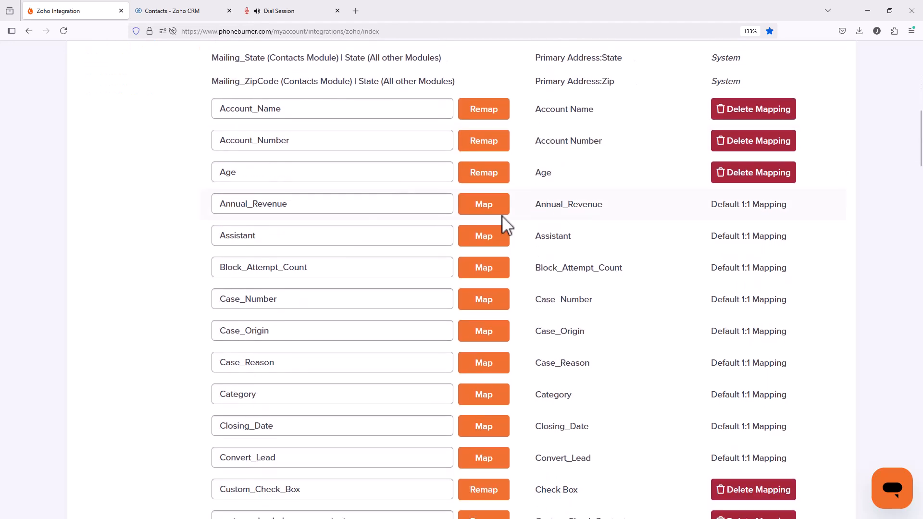
# - Check the custom date field's label in the dial session and locate Custom_date_on_contacts among the Zoho API names
pyautogui.click(308, 11)
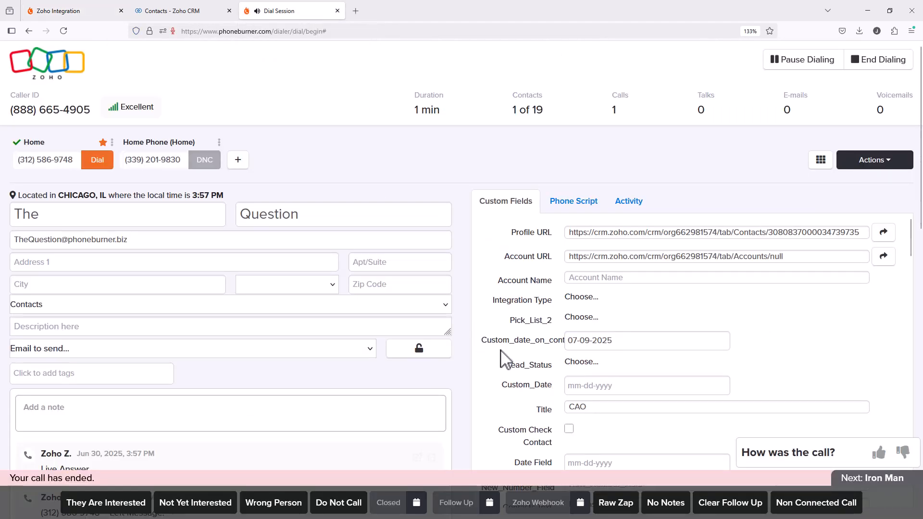
pyautogui.click(65, 12)
pyautogui.scroll(-1, 359, 310)
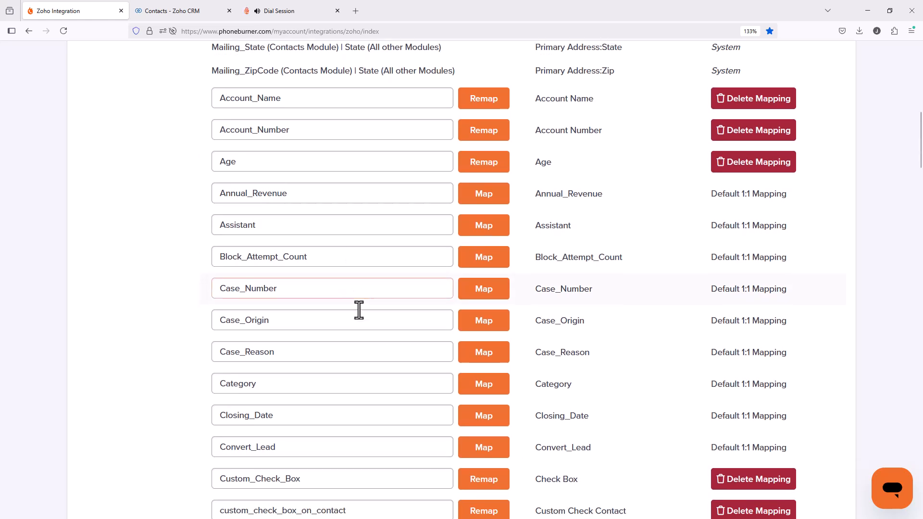
pyautogui.scroll(-5, 359, 311)
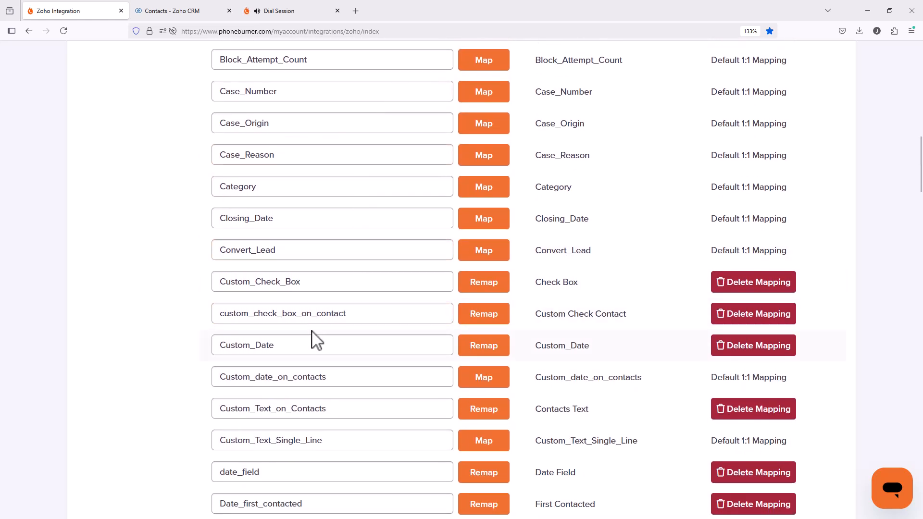
pyautogui.scroll(-3, 314, 336)
pyautogui.doubleClick(310, 238)
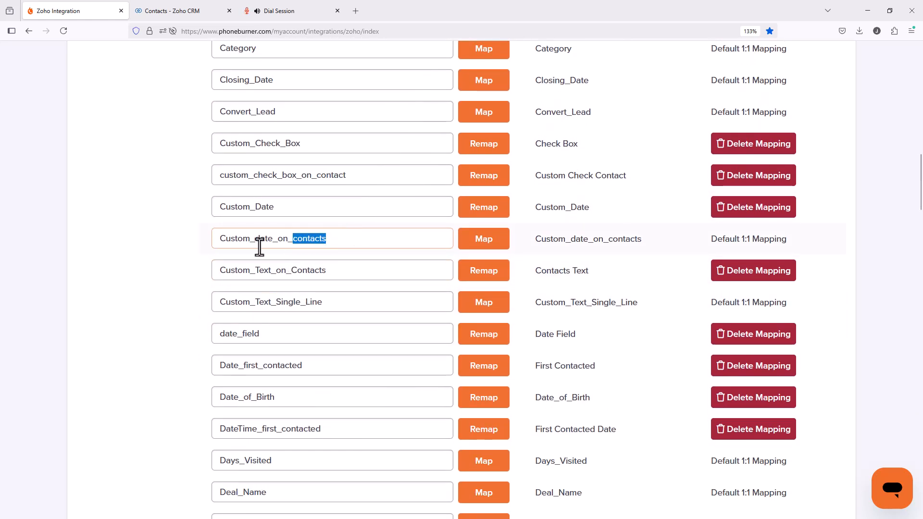
pyautogui.keyDown('shift'); pyautogui.click(218, 248); pyautogui.keyUp('shift')
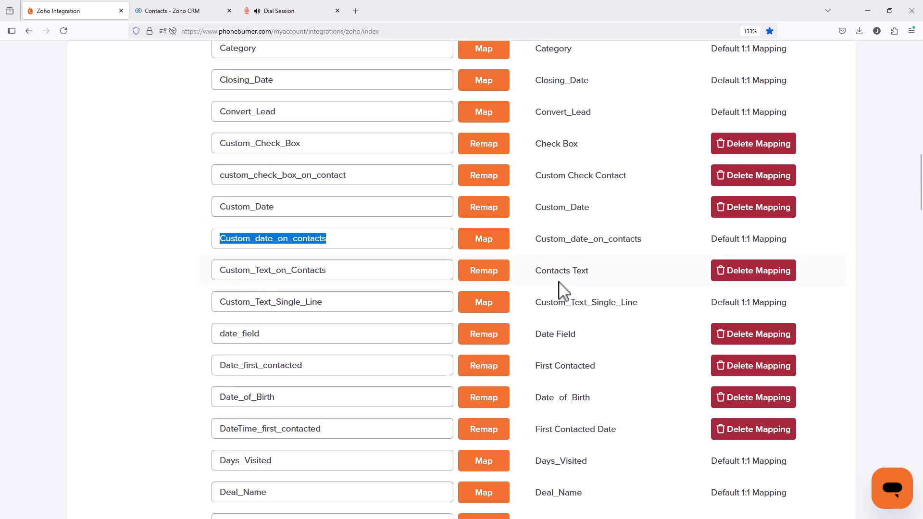
# - Map the Zoho API name Custom_date_on_contacts to the PhoneBurner field Custom_date_on_contacts
pyautogui.scroll(3, 604, 363)
pyautogui.scroll(5, 603, 363)
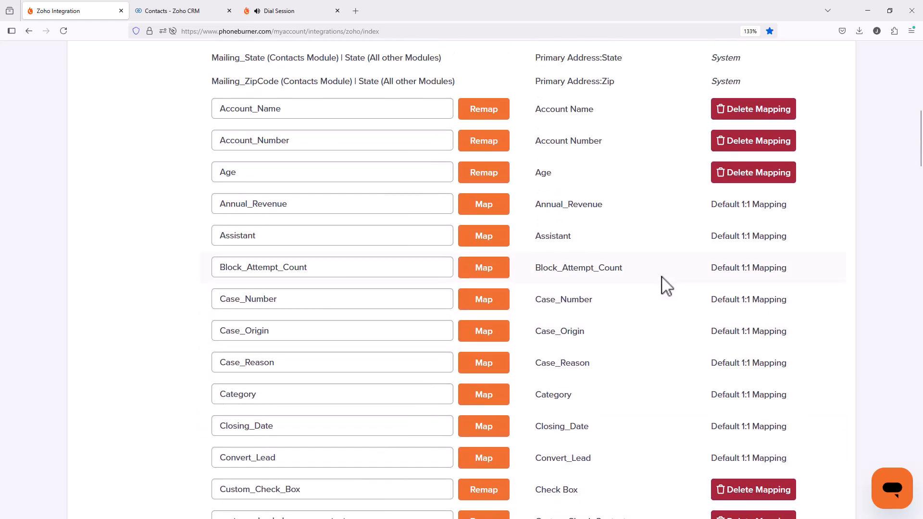
pyautogui.scroll(-2, 715, 250)
pyautogui.scroll(-3, 716, 261)
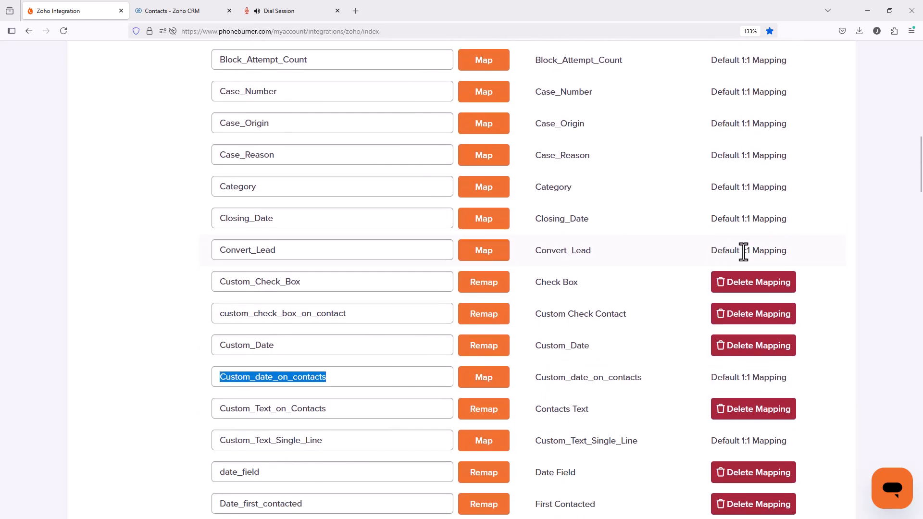
pyautogui.moveTo(772, 249)
pyautogui.click(485, 383)
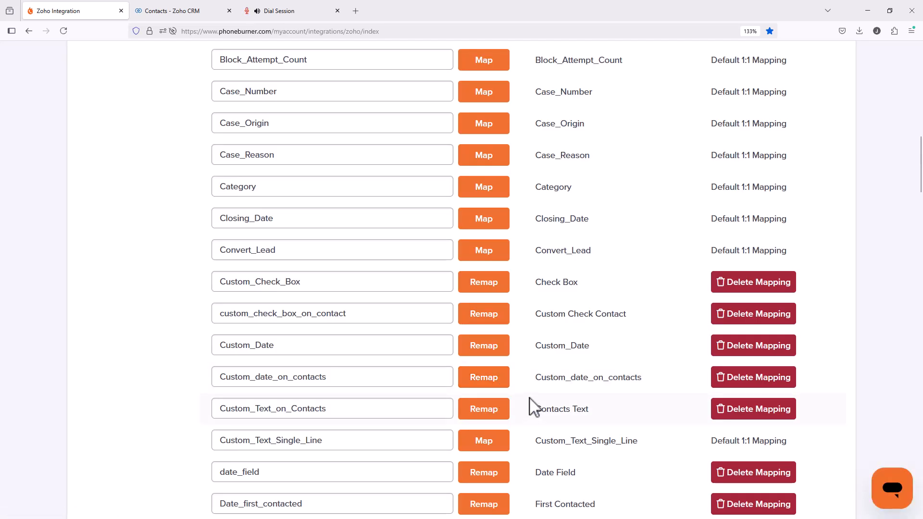
pyautogui.click(275, 377)
# - Rename the contact custom field Custom_date_on_contacts to "Custom Date on Contacts" and save the changes
pyautogui.scroll(20, 515, 383)
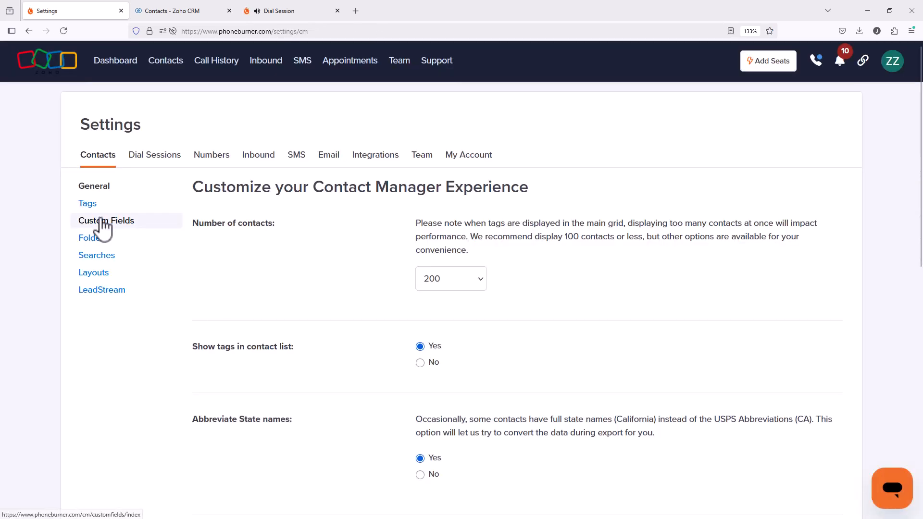
pyautogui.click(102, 220)
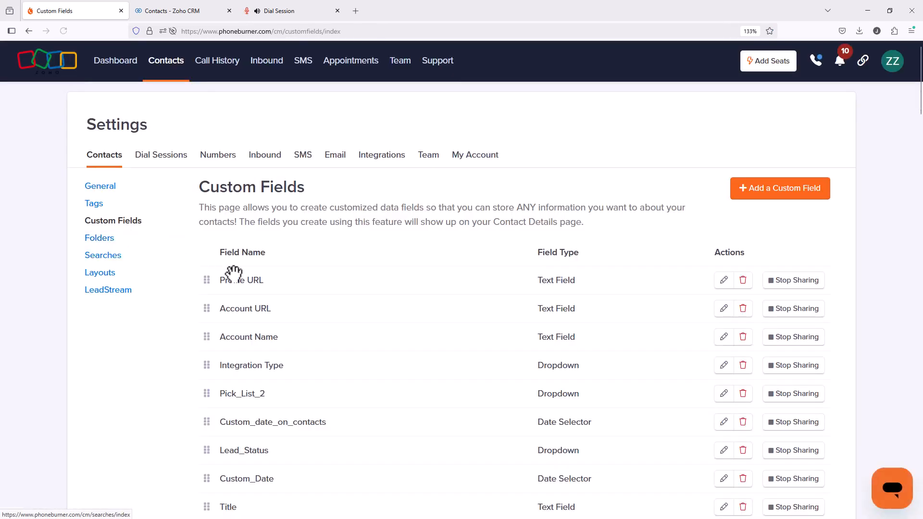
pyautogui.scroll(-2, 326, 287)
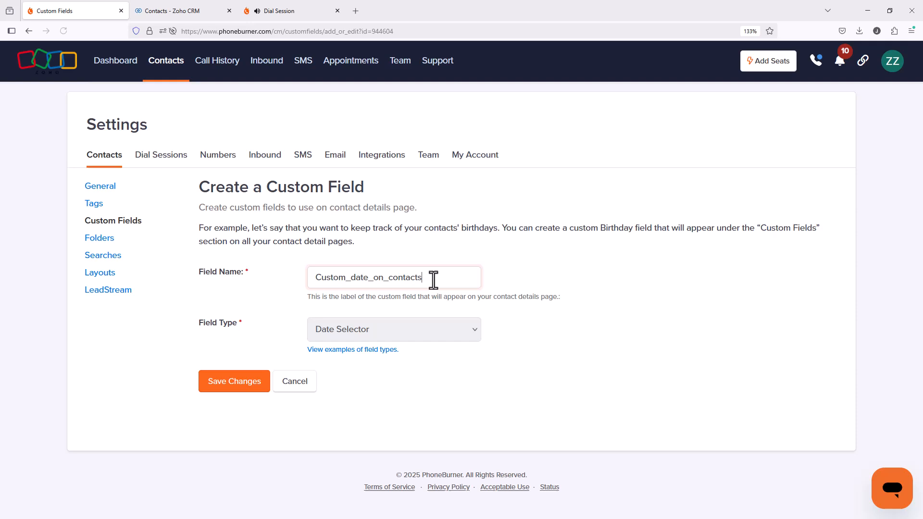
pyautogui.moveTo(430, 277); pyautogui.dragTo(309, 268)
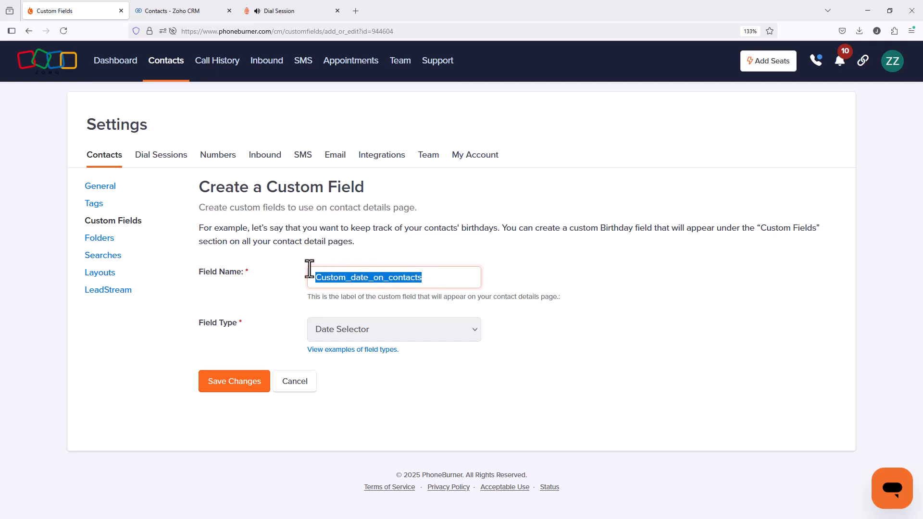
pyautogui.write('Custo')
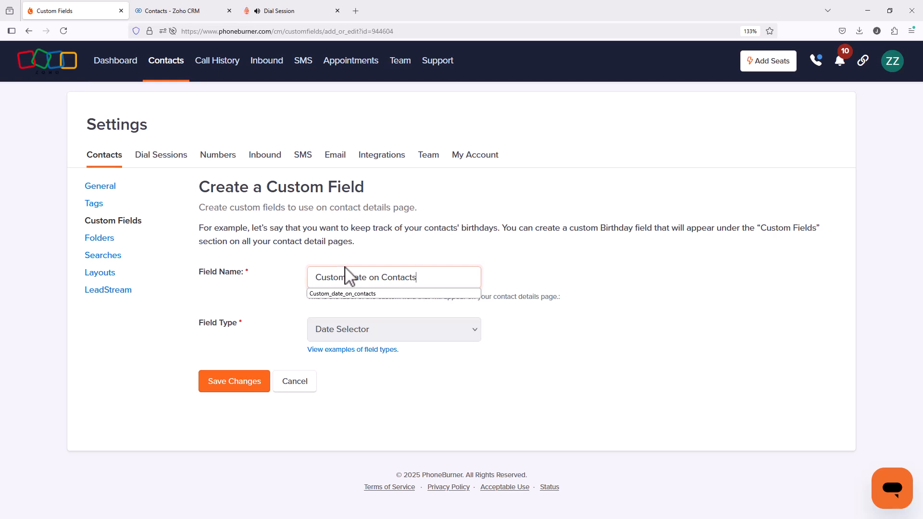
pyautogui.click(427, 261)
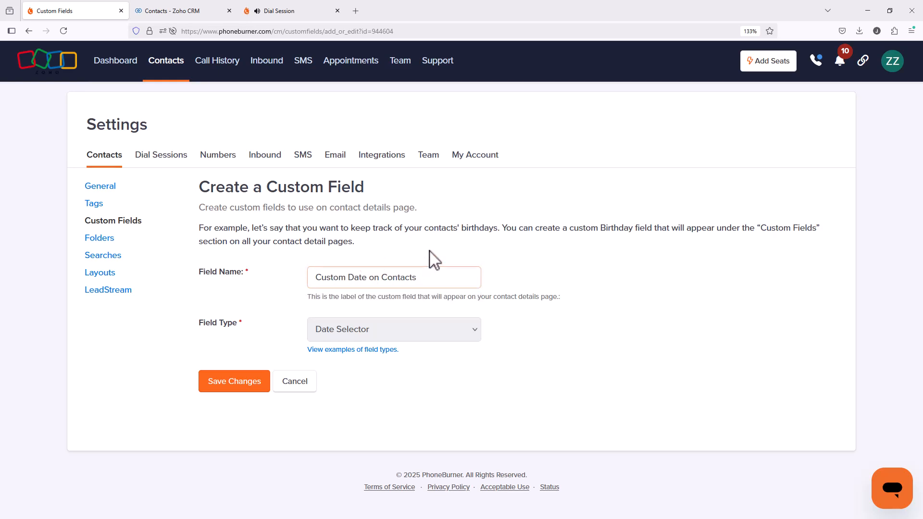
pyautogui.click(226, 385)
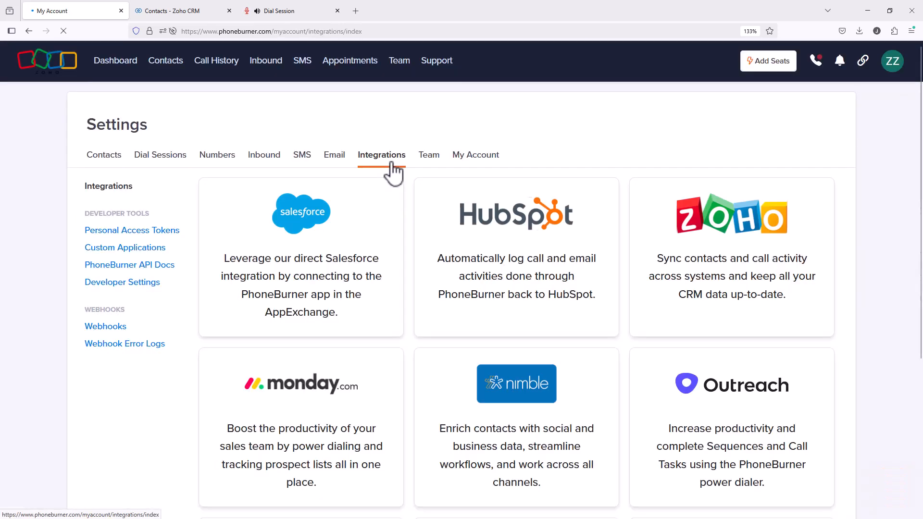
# - Reopen the Zoho field synching settings and check which PhoneBurner field Custom_date_on_contacts is mapped to
pyautogui.click(760, 264)
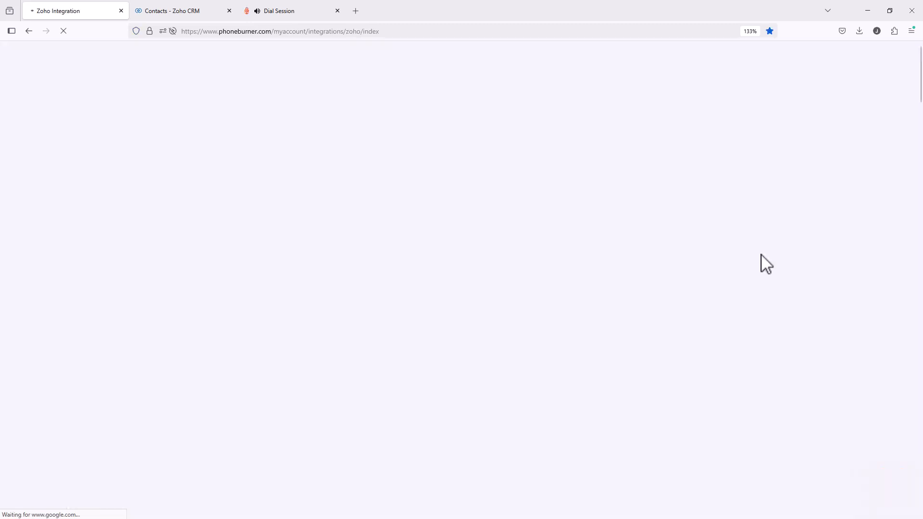
pyautogui.scroll(-8, 582, 370)
pyautogui.scroll(-7, 579, 364)
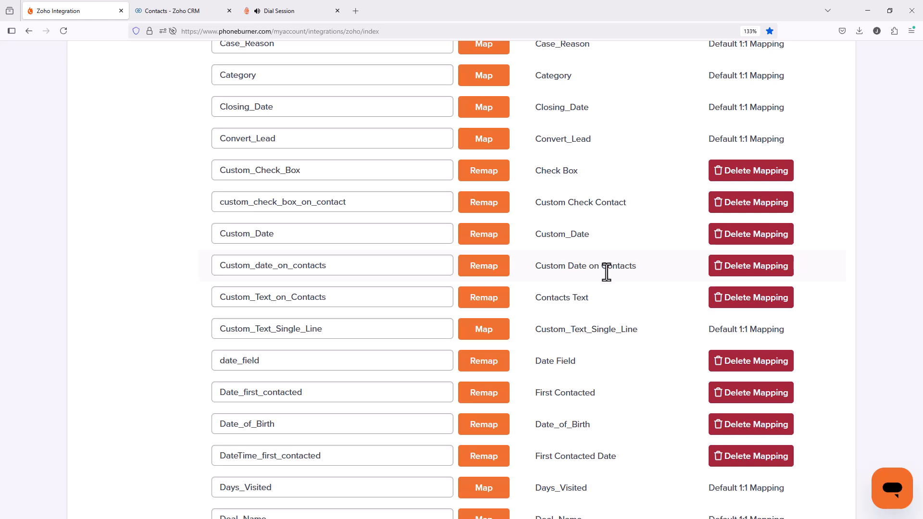
pyautogui.click(357, 273)
# - Open the custom fields list in the contact settings and locate the Lead_Status field
pyautogui.scroll(15, 583, 269)
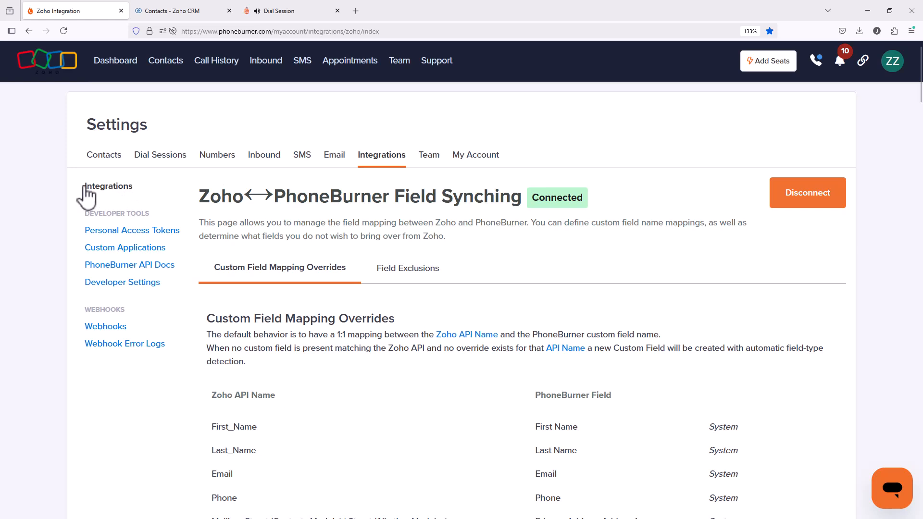
pyautogui.click(107, 165)
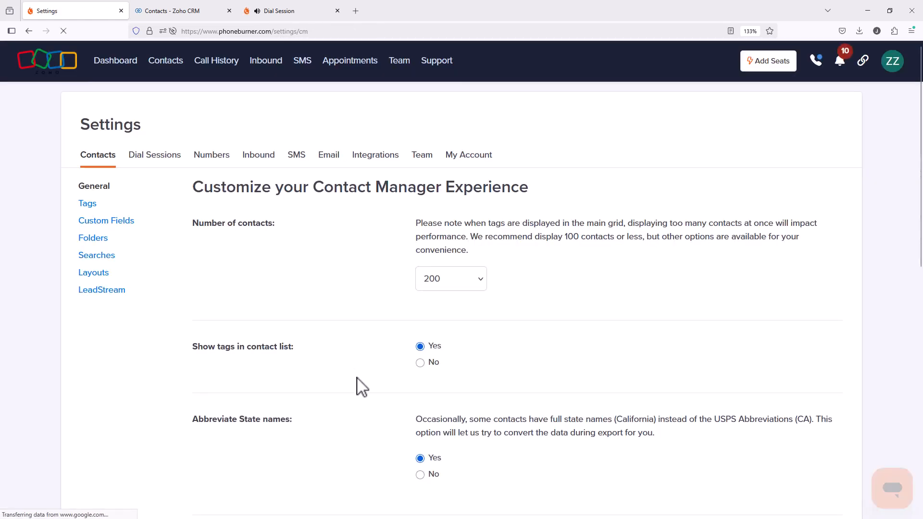
pyautogui.click(116, 227)
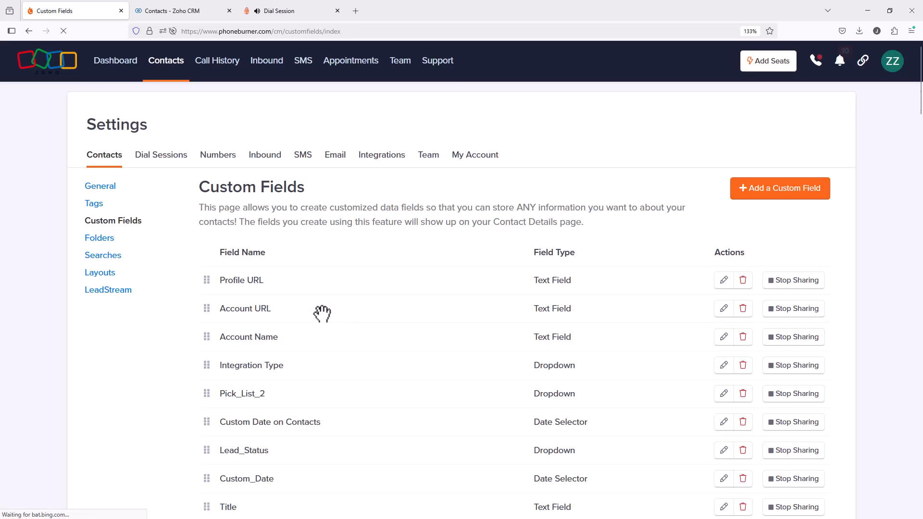
pyautogui.scroll(-1, 356, 306)
pyautogui.scroll(-5, 358, 307)
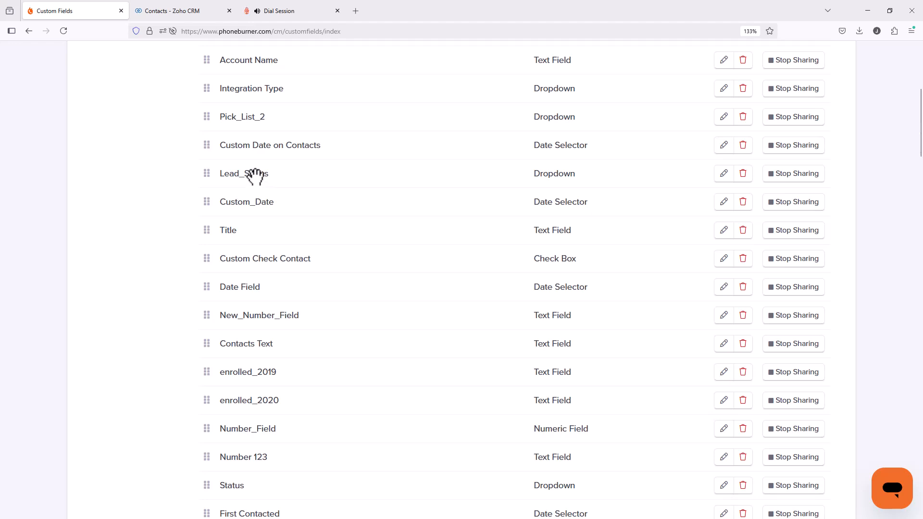
# - Rename the contact custom field Lead_Status to "Lead Status" and save the changes
pyautogui.click(719, 178)
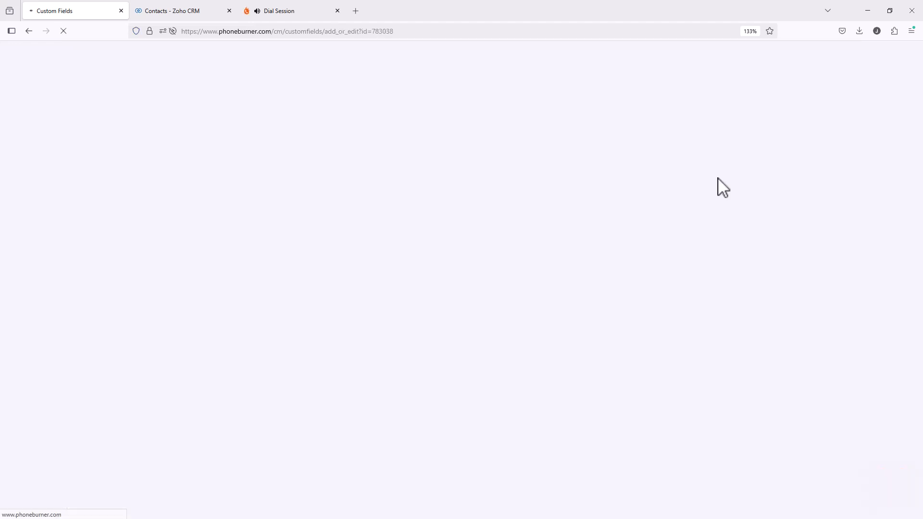
pyautogui.scroll(-3, 644, 251)
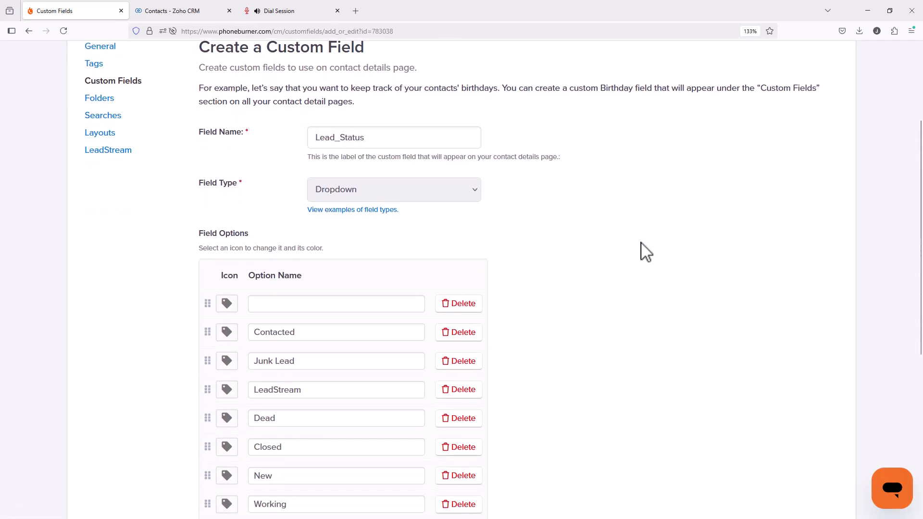
pyautogui.scroll(-2, 646, 252)
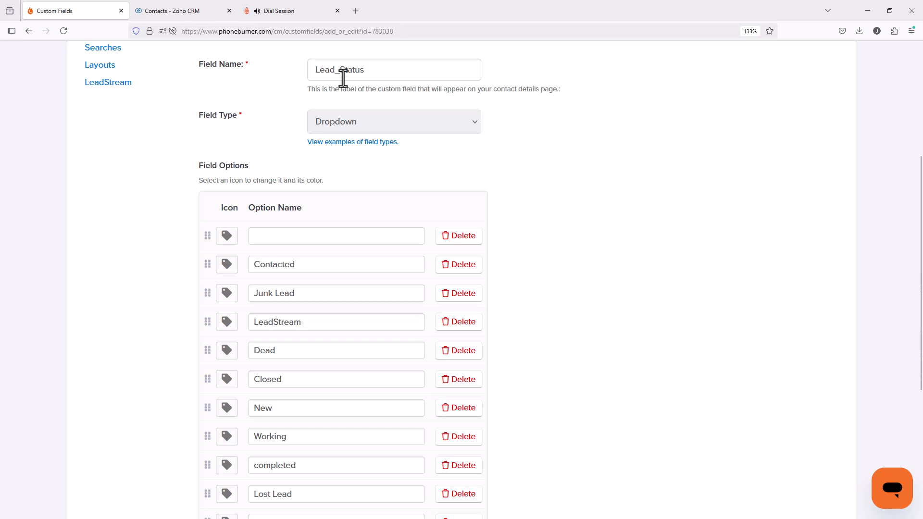
pyautogui.click(340, 69)
pyautogui.press('BackSpace')
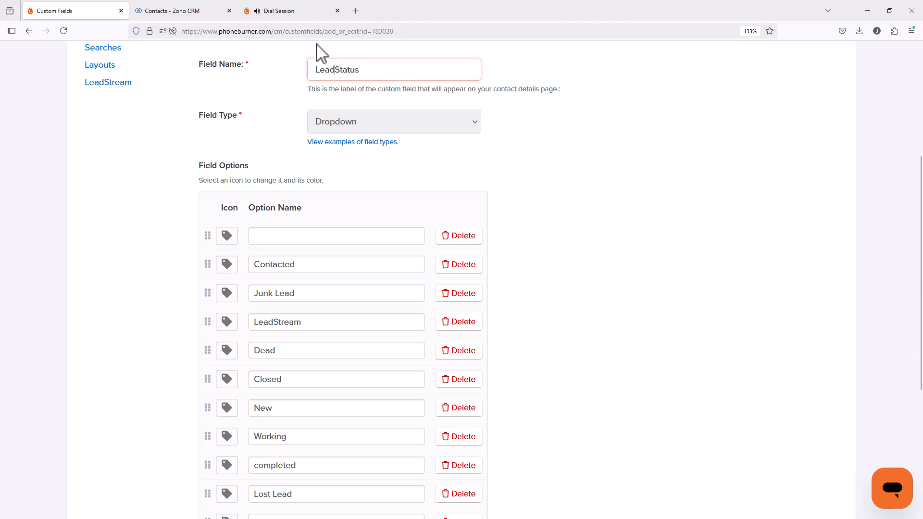
pyautogui.scroll(-5, 538, 199)
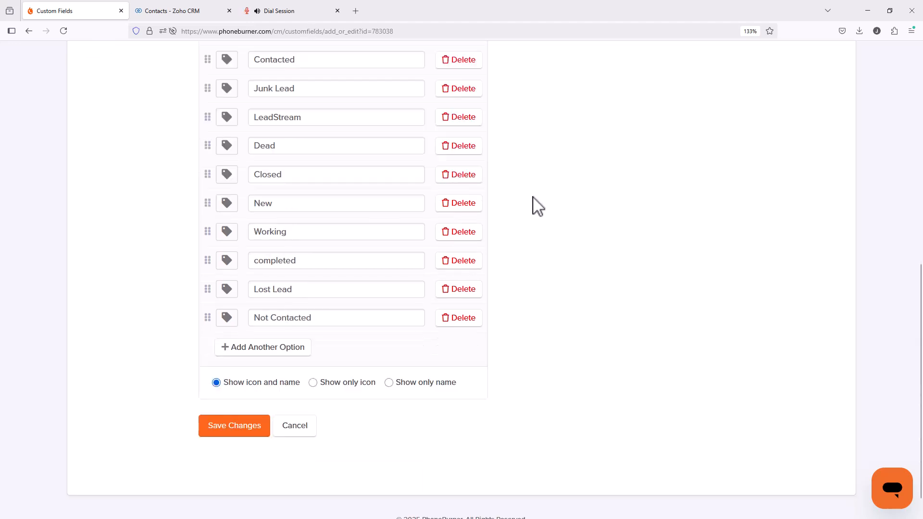
pyautogui.click(233, 400)
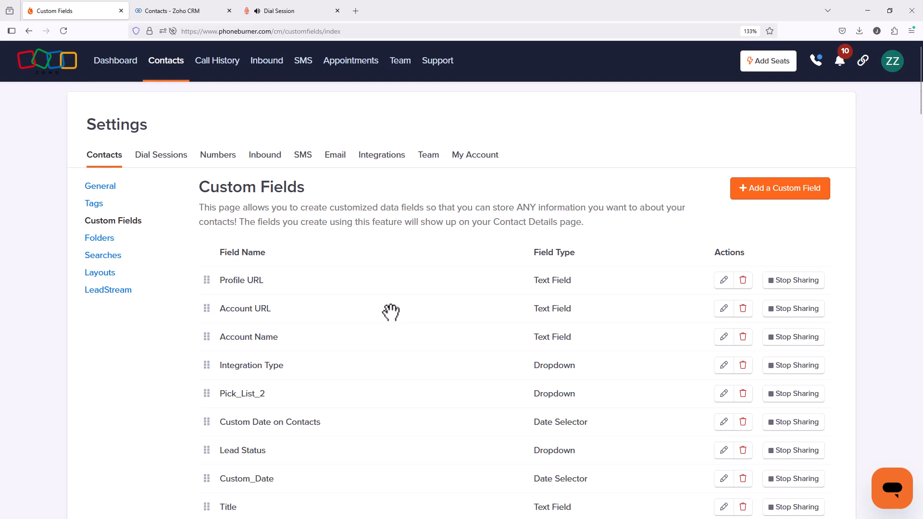
# - Reopen the Zoho field synching settings and locate the row whose PhoneBurner field is Lead Status
pyautogui.click(377, 162)
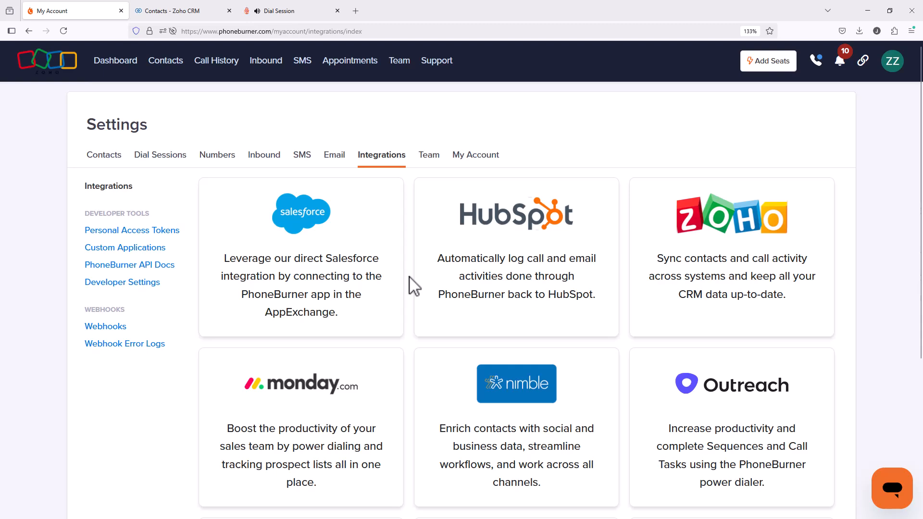
pyautogui.click(742, 269)
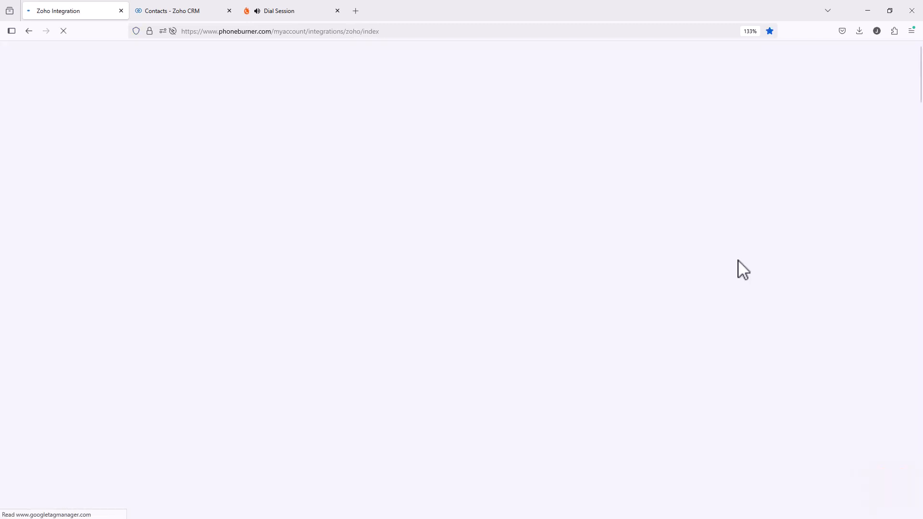
pyautogui.scroll(-2, 671, 286)
pyautogui.scroll(-10, 665, 280)
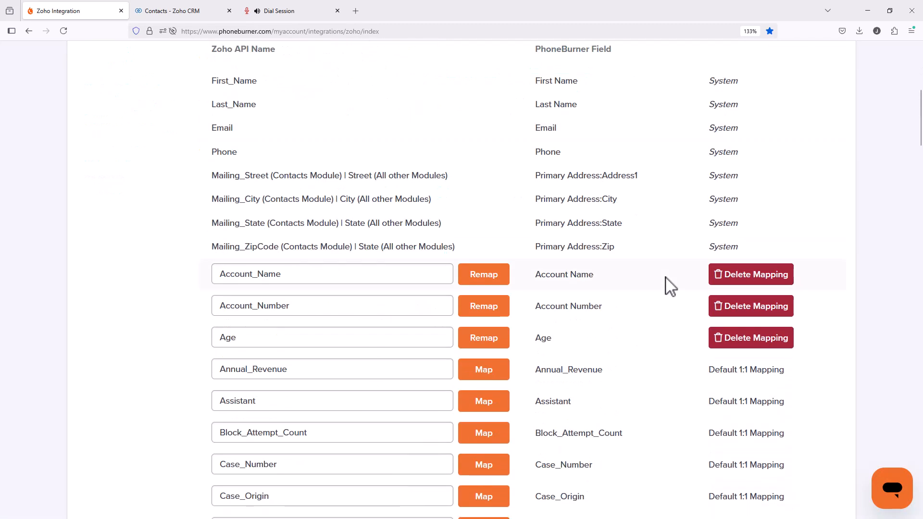
pyautogui.scroll(-12, 666, 279)
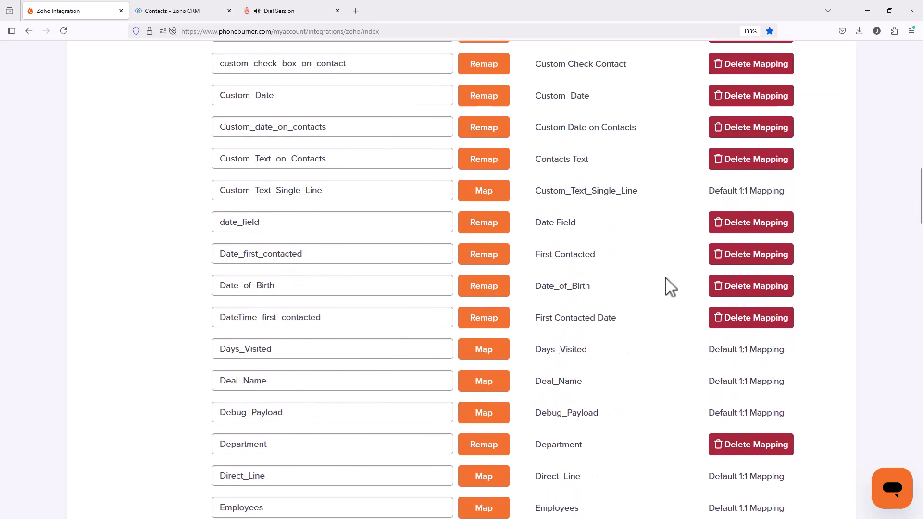
pyautogui.scroll(-13, 670, 288)
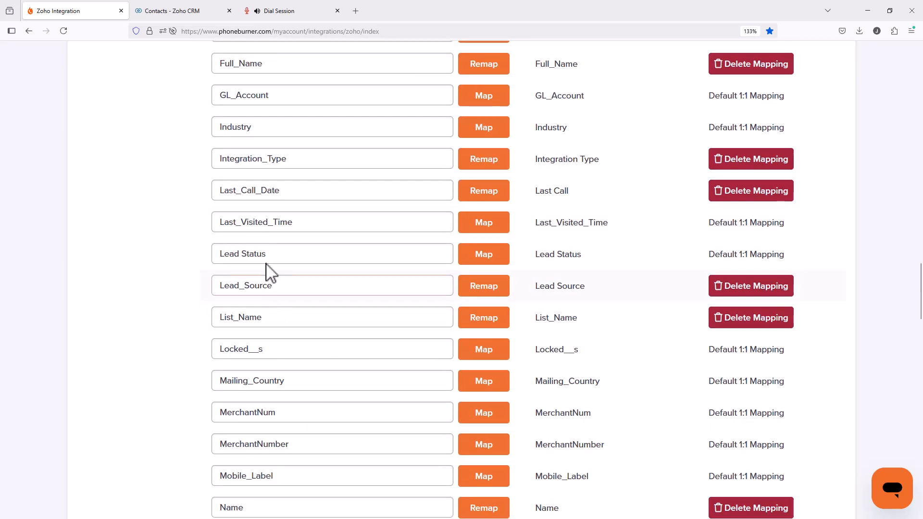
# - Set the Zoho API name for the PhoneBurner field Lead Status to Lead_Status and map it
pyautogui.click(239, 260)
pyautogui.click(243, 255)
pyautogui.press('BackSpace')
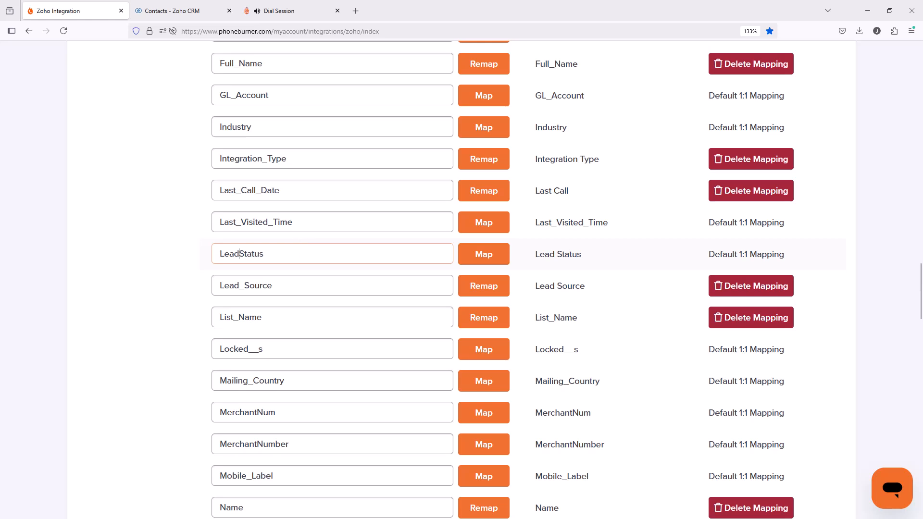
pyautogui.write('_')
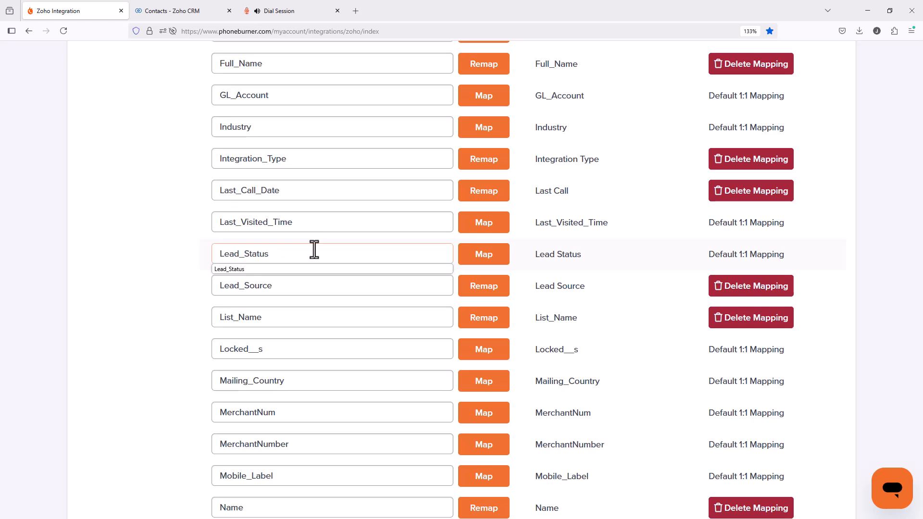
pyautogui.click(484, 257)
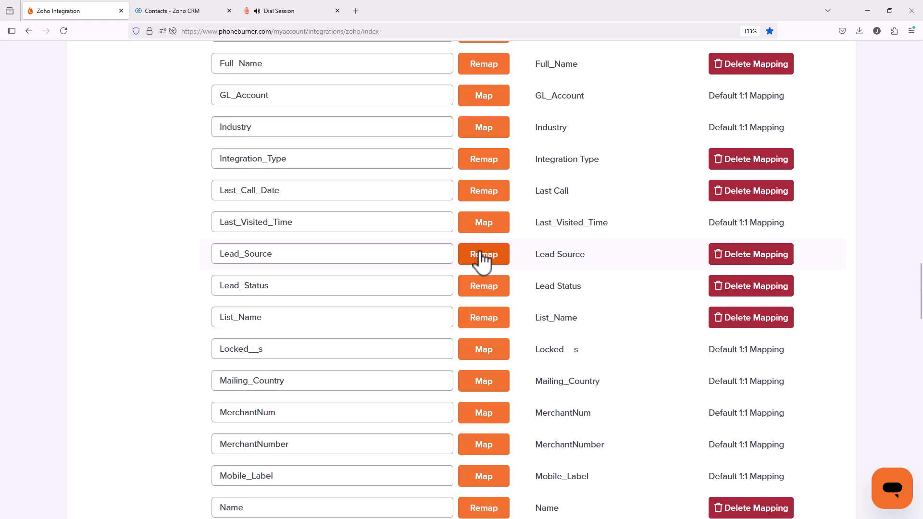
pyautogui.click(256, 291)
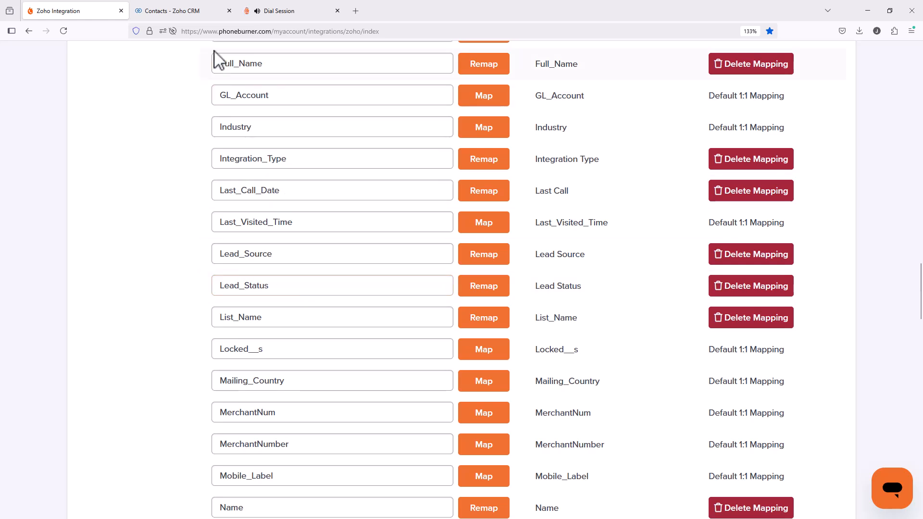
# - Switch to Zoho CRM and open the API names of the Contacts module's fields from the developer setup
pyautogui.click(188, 11)
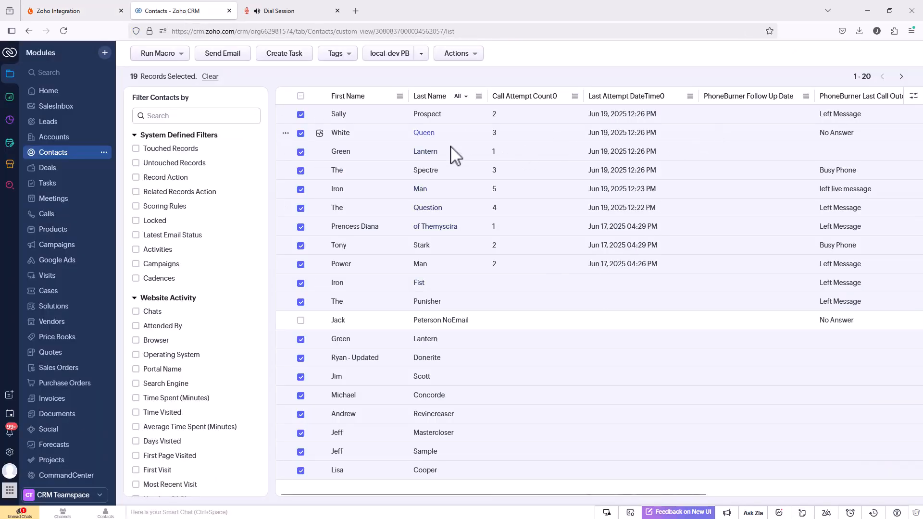
pyautogui.click(300, 114)
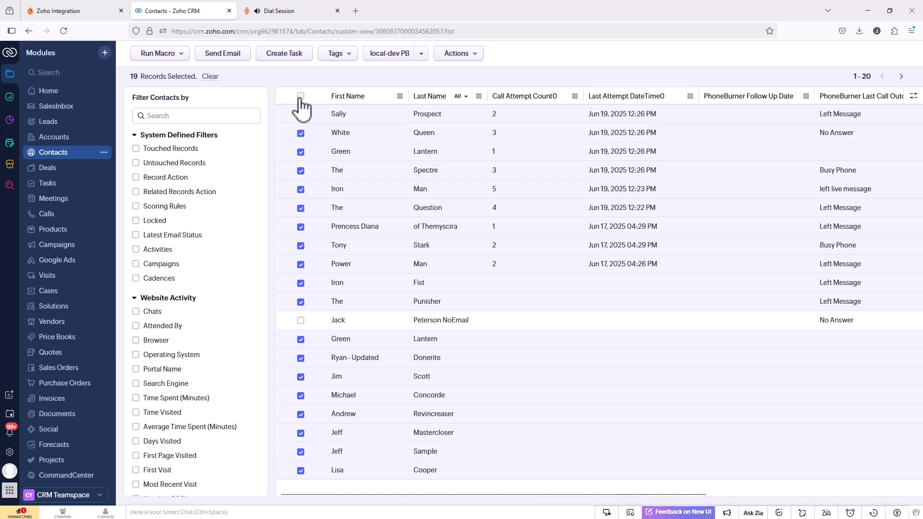
pyautogui.click(10, 454)
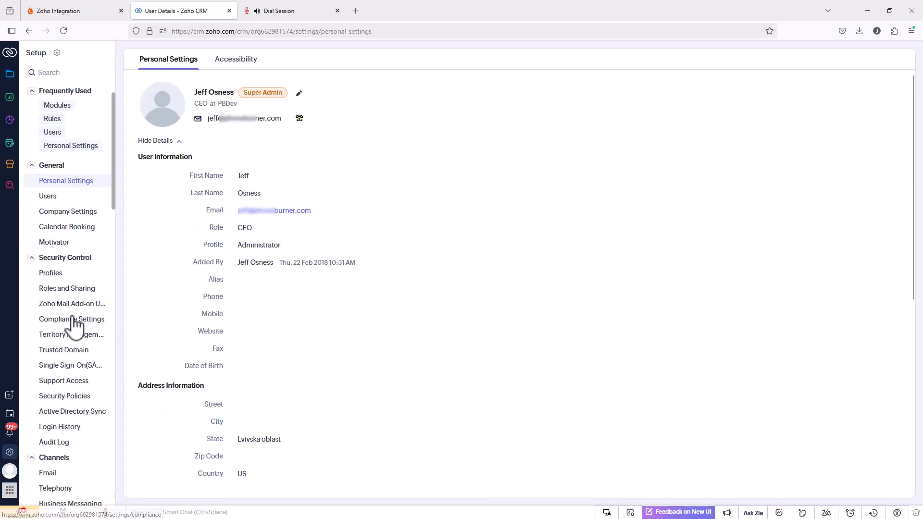
pyautogui.scroll(-5, 73, 325)
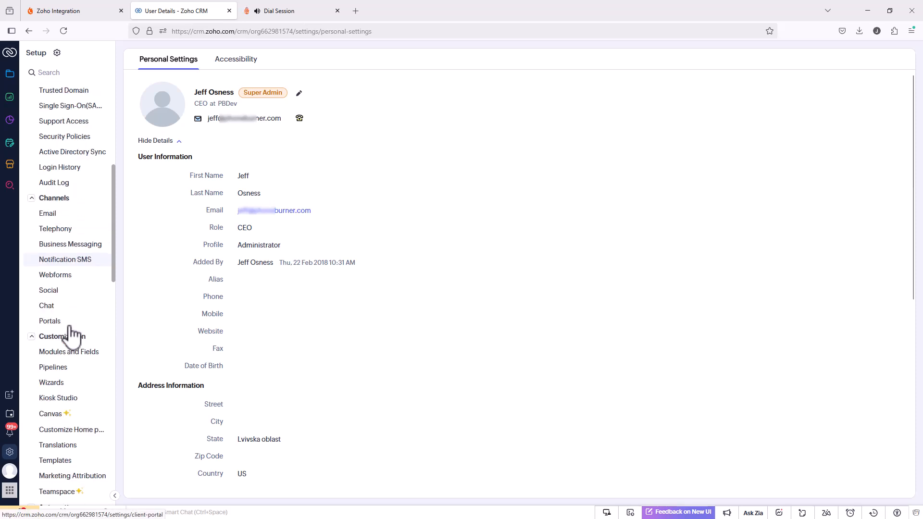
pyautogui.scroll(-4, 70, 332)
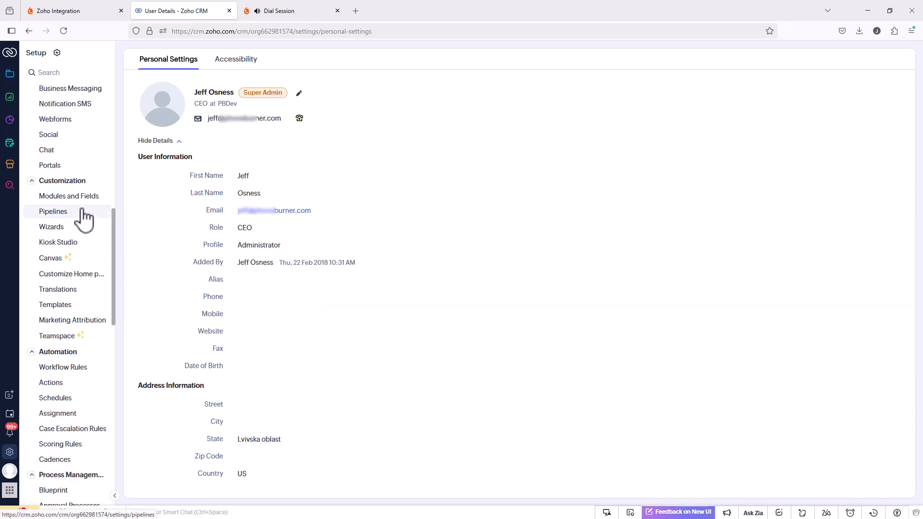
pyautogui.scroll(-1, 86, 206)
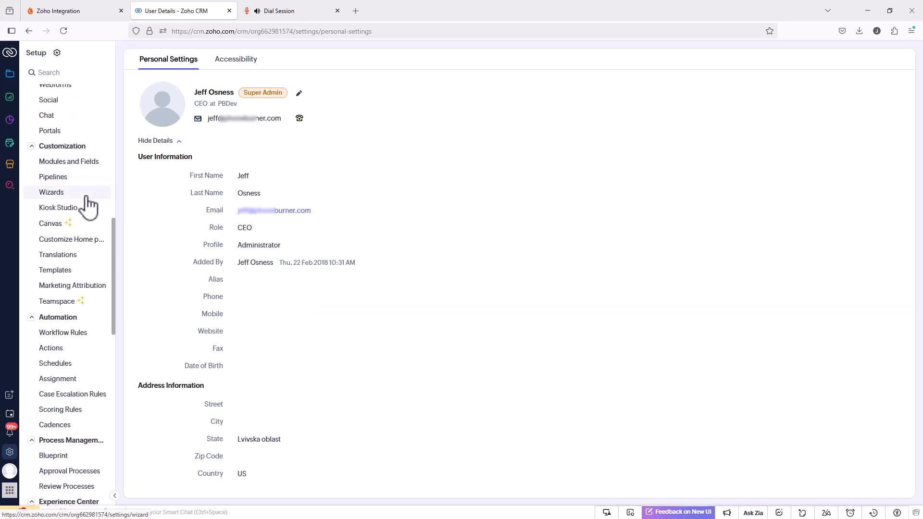
pyautogui.scroll(-8, 86, 205)
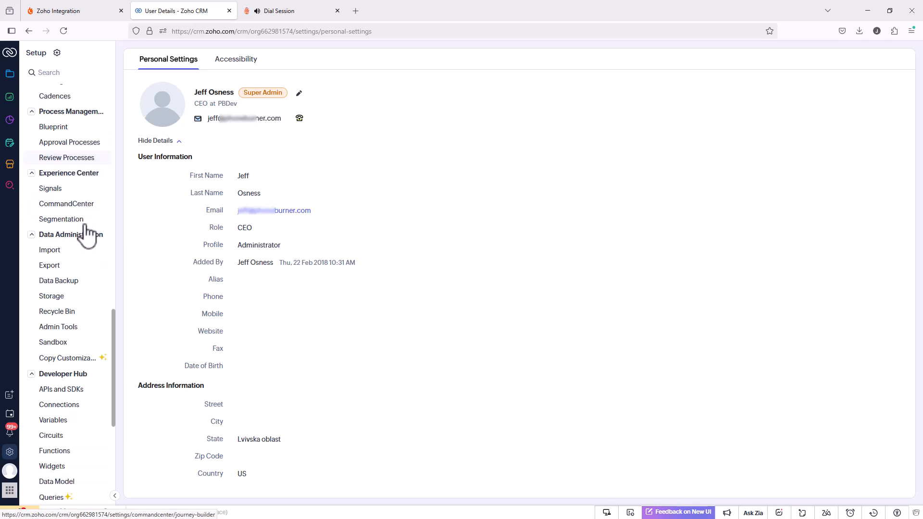
pyautogui.click(66, 373)
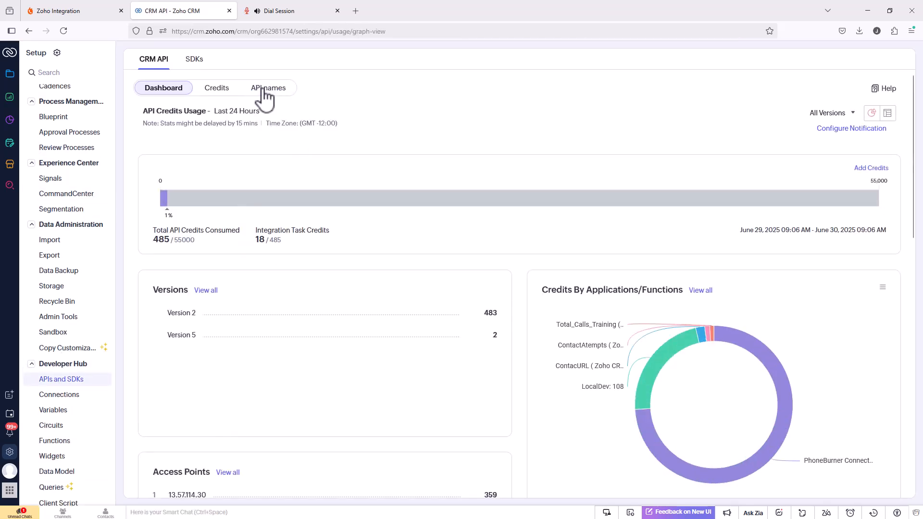
pyautogui.click(263, 89)
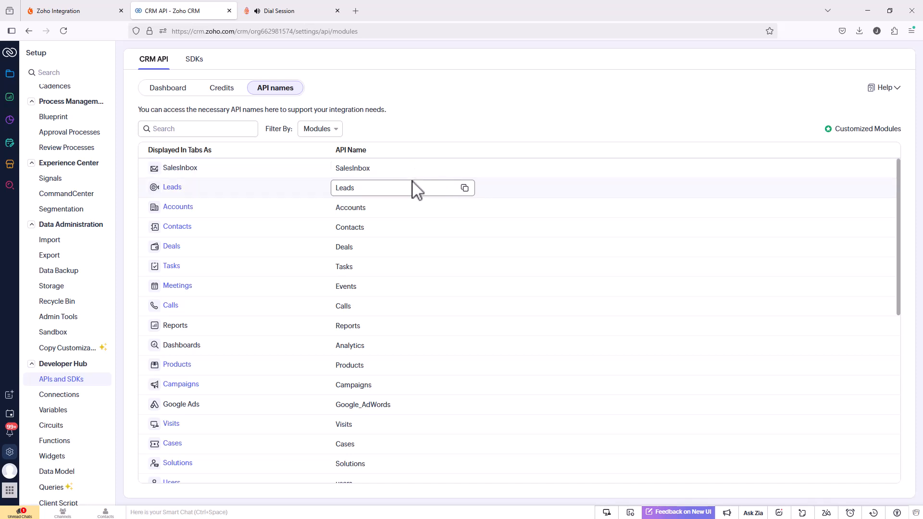
pyautogui.click(176, 227)
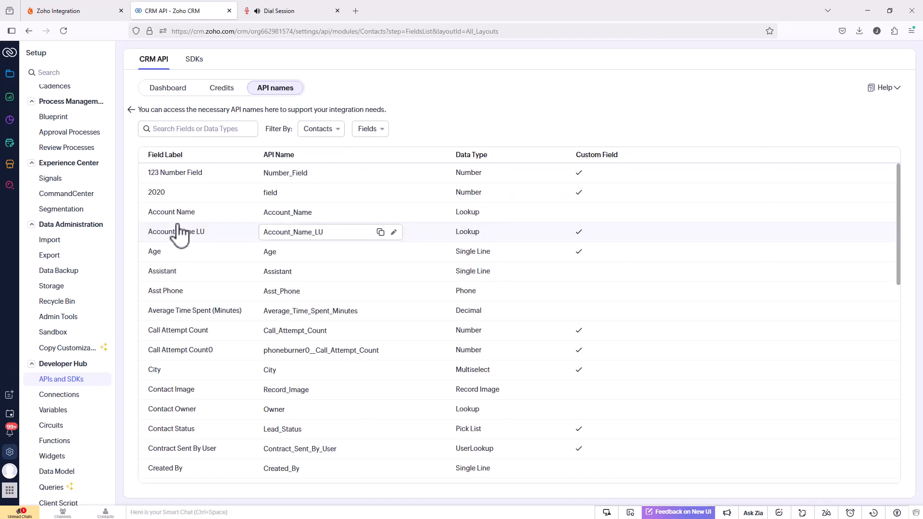
# - Look through the Contacts field API names and open the API name of 123 Number Field for editing
pyautogui.scroll(-3, 211, 231)
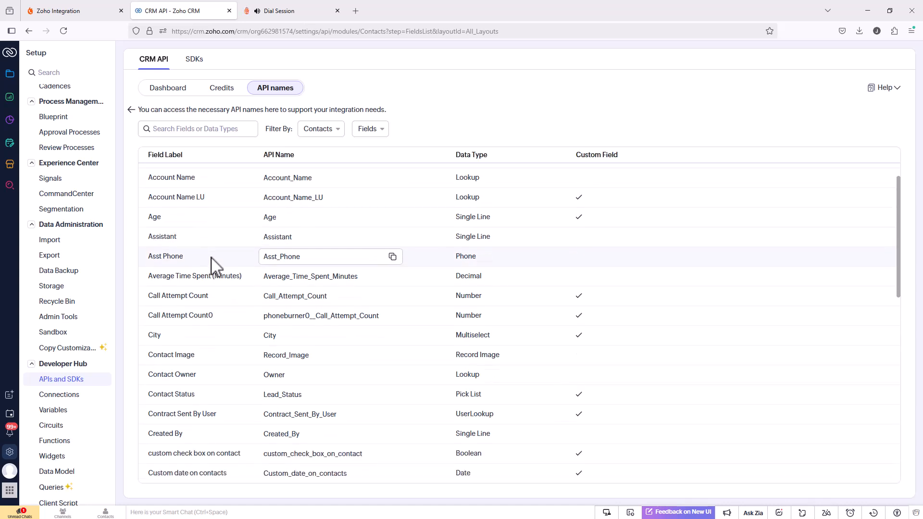
pyautogui.scroll(3, 236, 337)
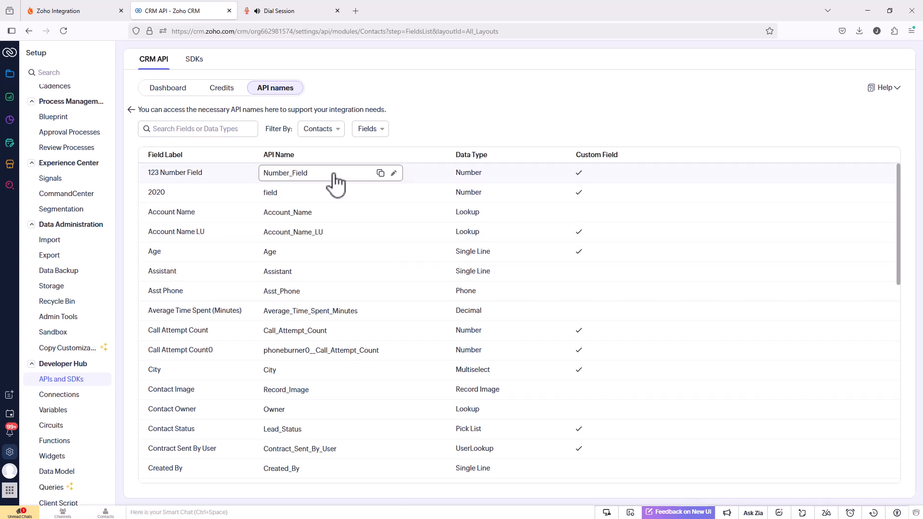
pyautogui.moveTo(311, 174); pyautogui.dragTo(264, 181)
pyautogui.doubleClick(264, 182)
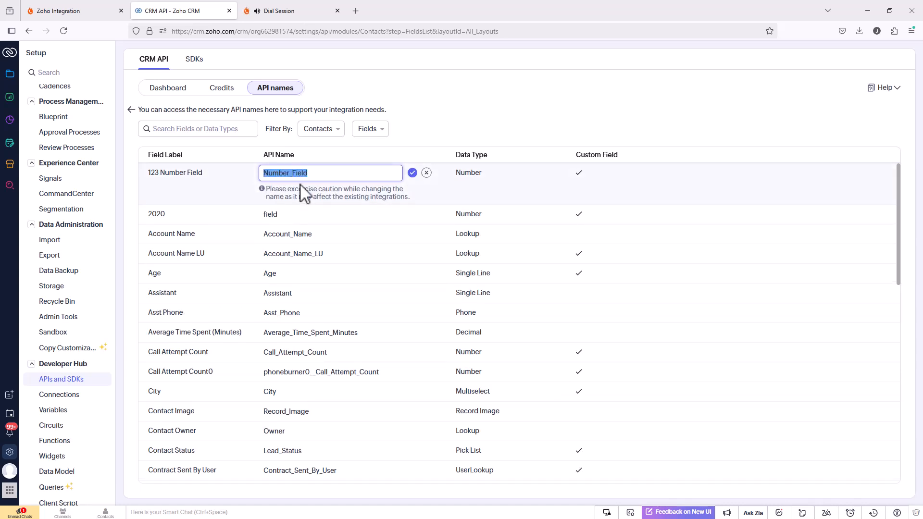
# - Return to PhoneBurner's Zoho field synching page and review the mapping overrides around Lead_Status
pyautogui.click(68, 10)
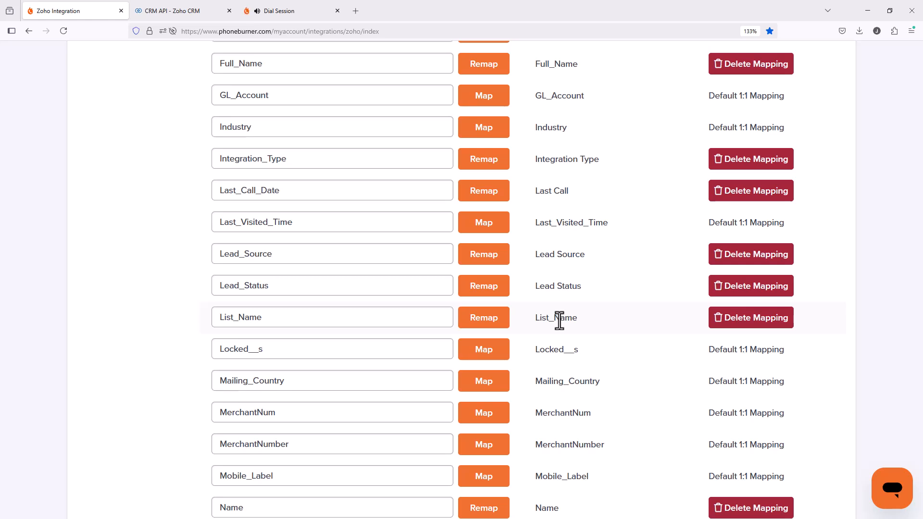
pyautogui.scroll(4, 482, 295)
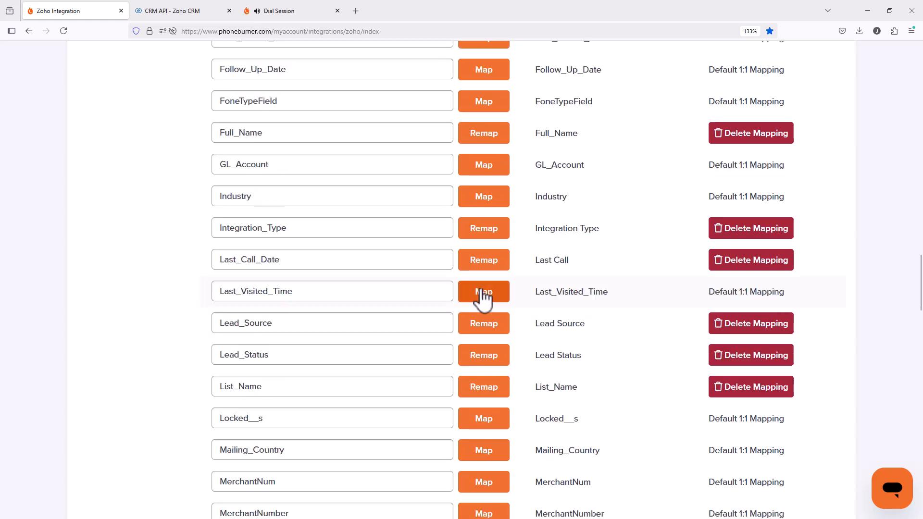
pyautogui.scroll(-2, 443, 270)
pyautogui.scroll(-2, 443, 291)
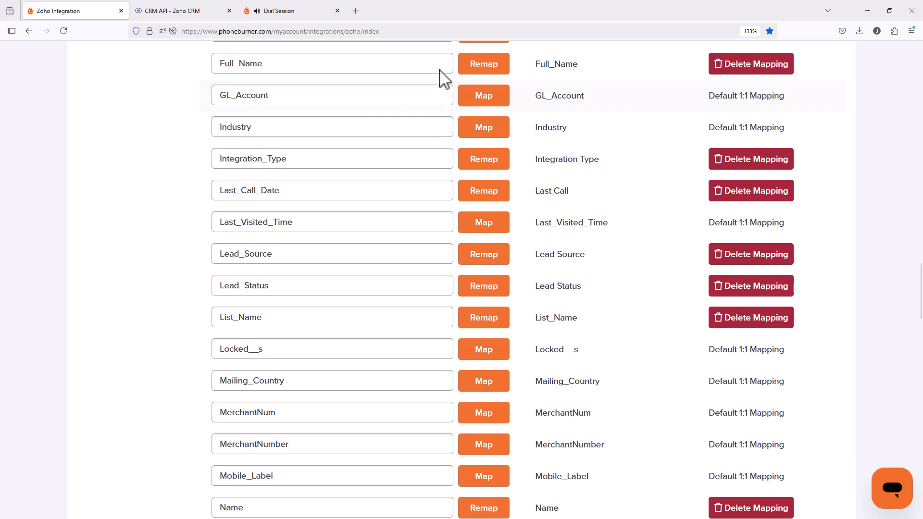
# - Switch to PhoneBurner's open dial session and end it
pyautogui.click(294, 12)
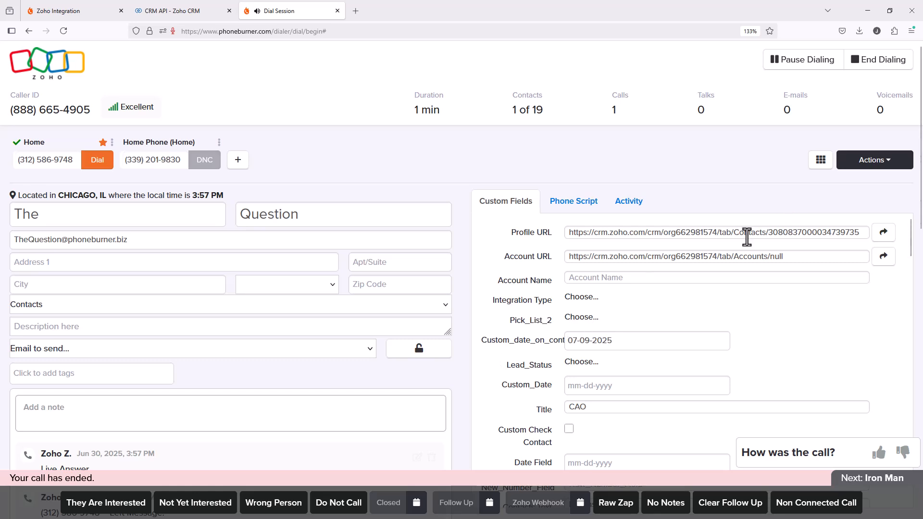
pyautogui.click(868, 67)
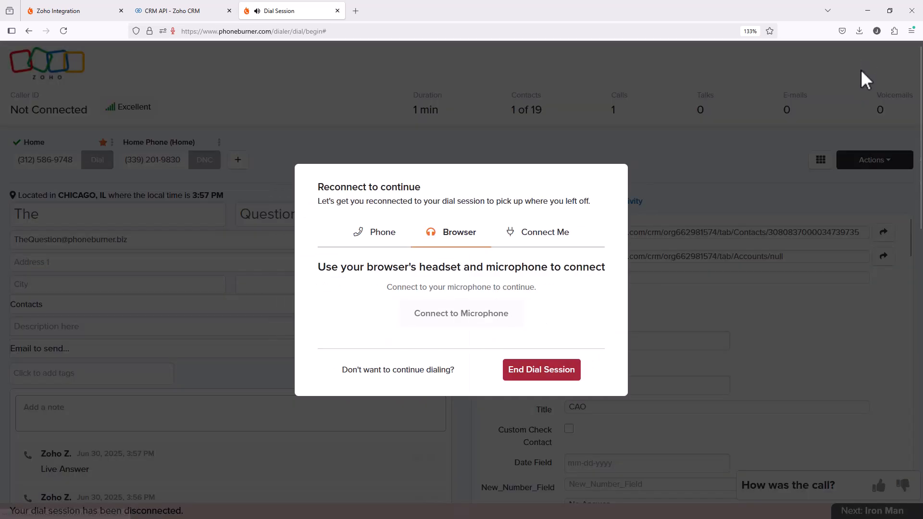
pyautogui.click(547, 371)
# - In Zoho CRM's Contacts module, select all contacts shown in the Prospecting List except the one marked NoEmail
pyautogui.click(167, 18)
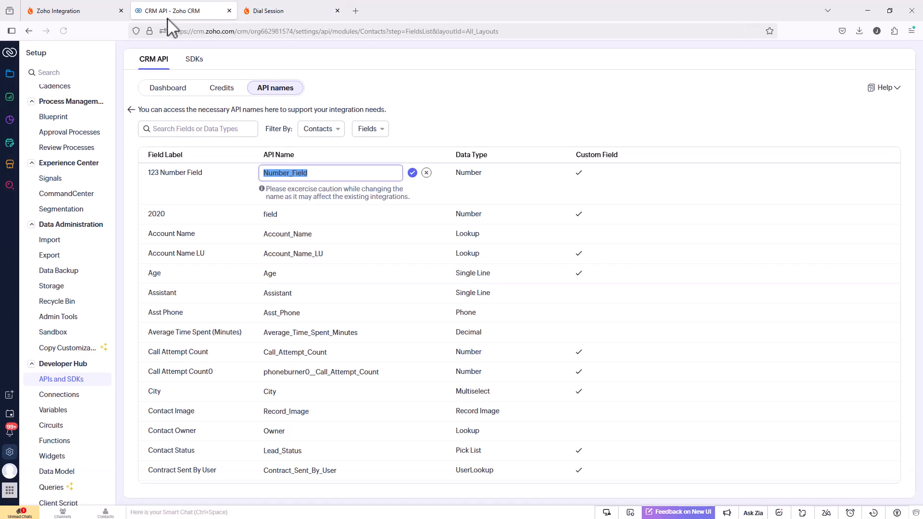
pyautogui.click(13, 78)
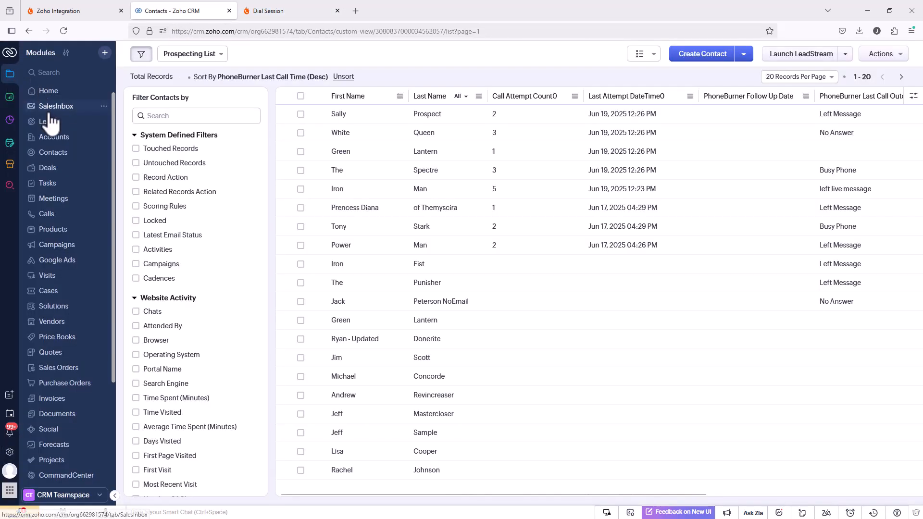
pyautogui.click(301, 96)
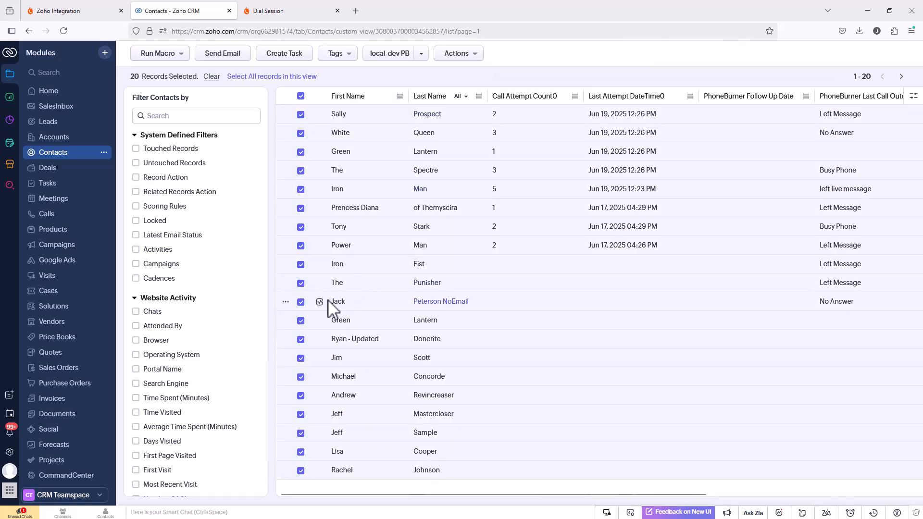
pyautogui.click(300, 301)
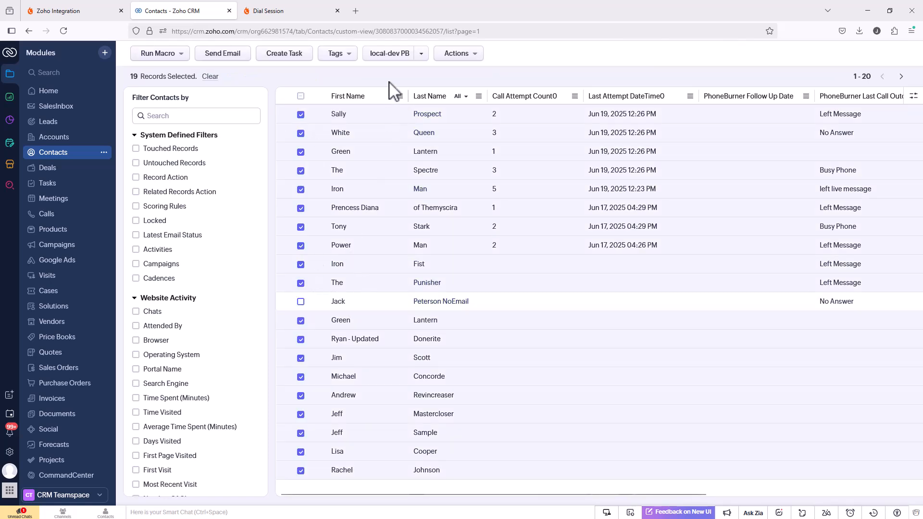
# - Launch a new PhoneBurner dial session with the selected Zoho contacts and connect to it
pyautogui.click(421, 54)
pyautogui.click(412, 109)
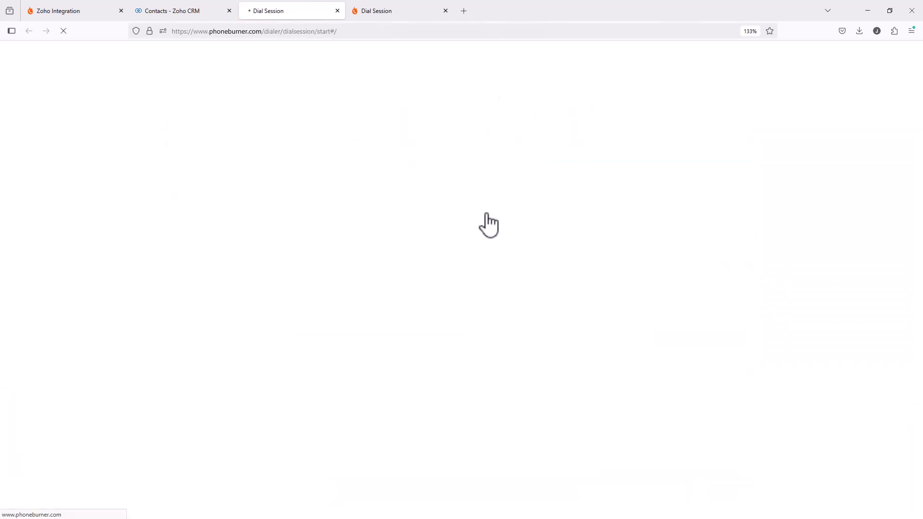
pyautogui.click(488, 363)
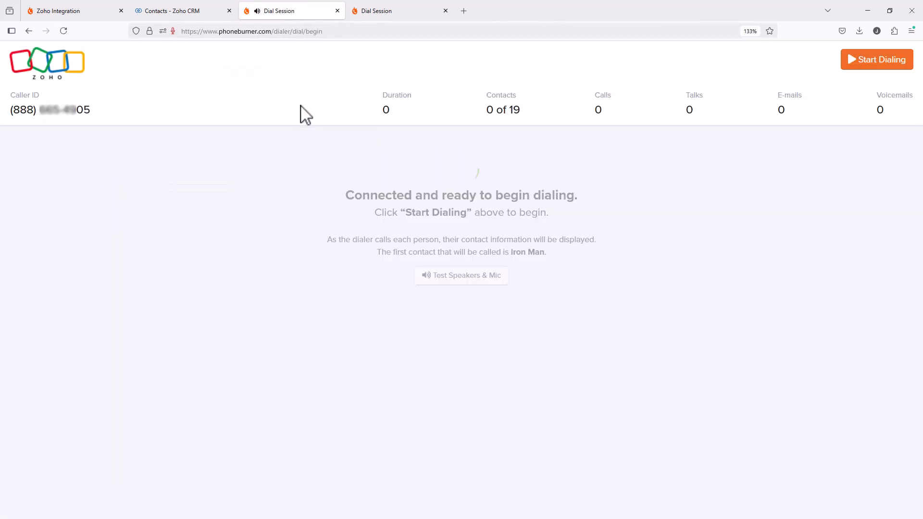
# - End the first contact's call and review the custom field labels, including Custom Date on Contacts and Lead Status
pyautogui.click(380, 474)
pyautogui.scroll(-3, 630, 327)
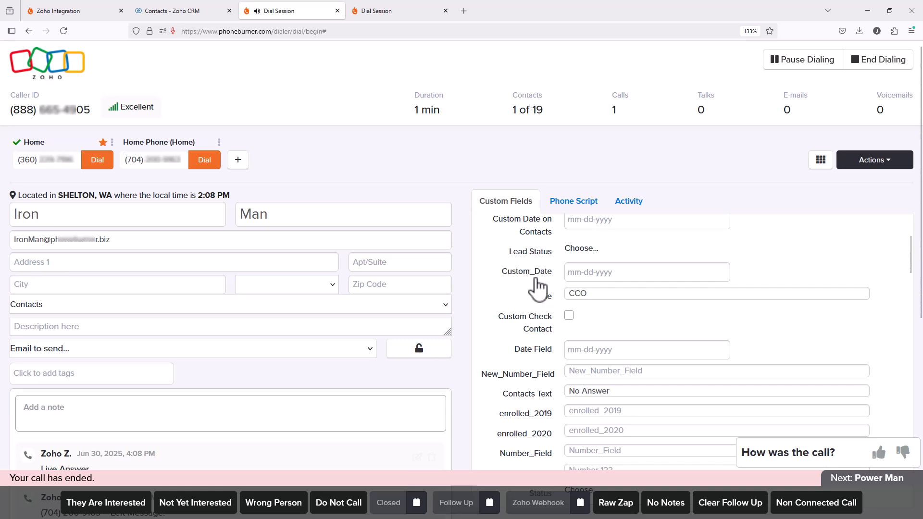
pyautogui.scroll(3, 539, 287)
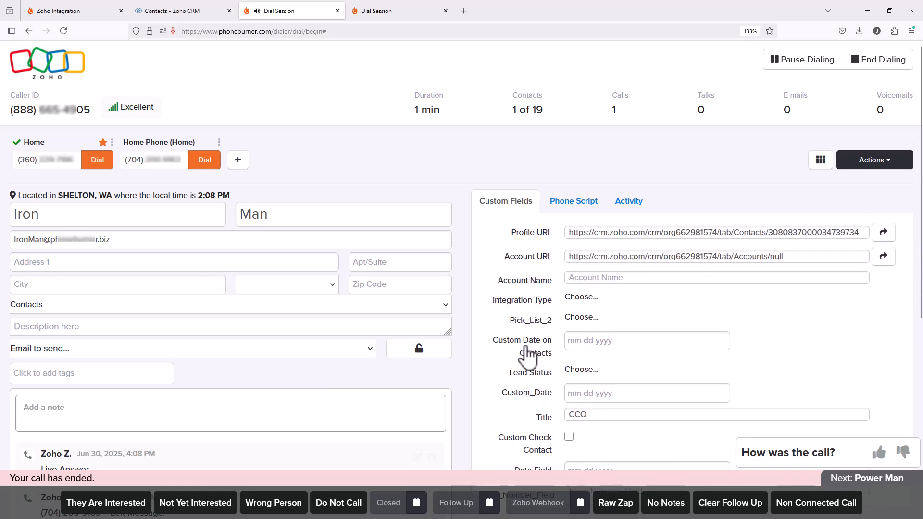